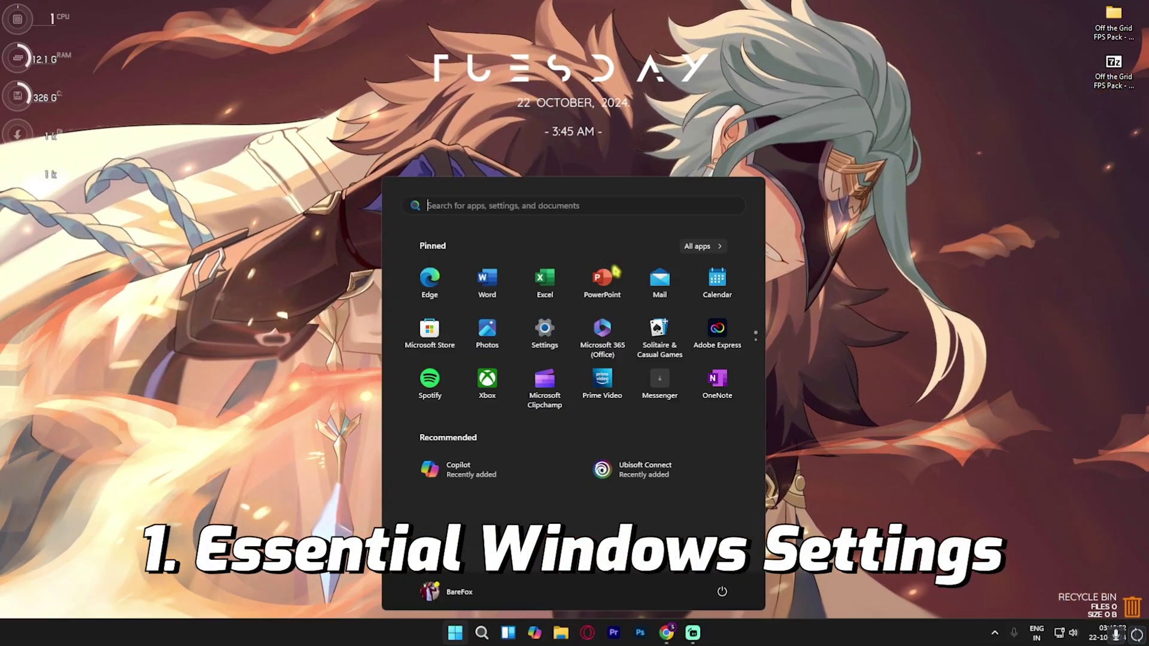
# Open the Windows gaming settings and check the Game Bar and Game Mode options
pyautogui.write('settings')
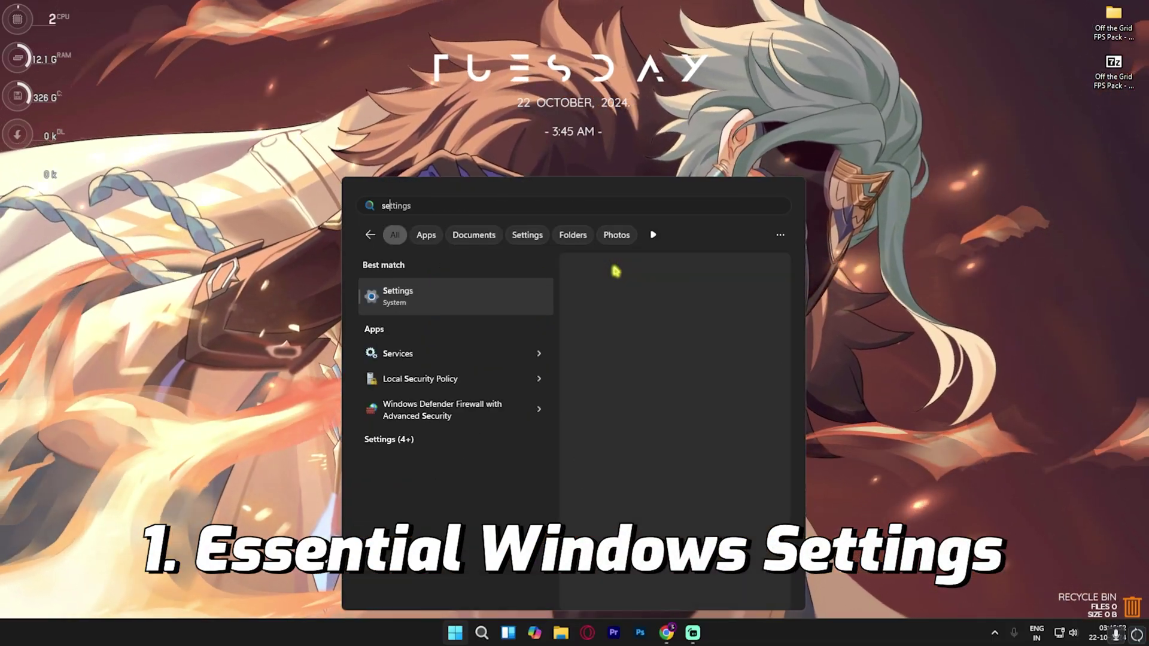
pyautogui.press('Return')
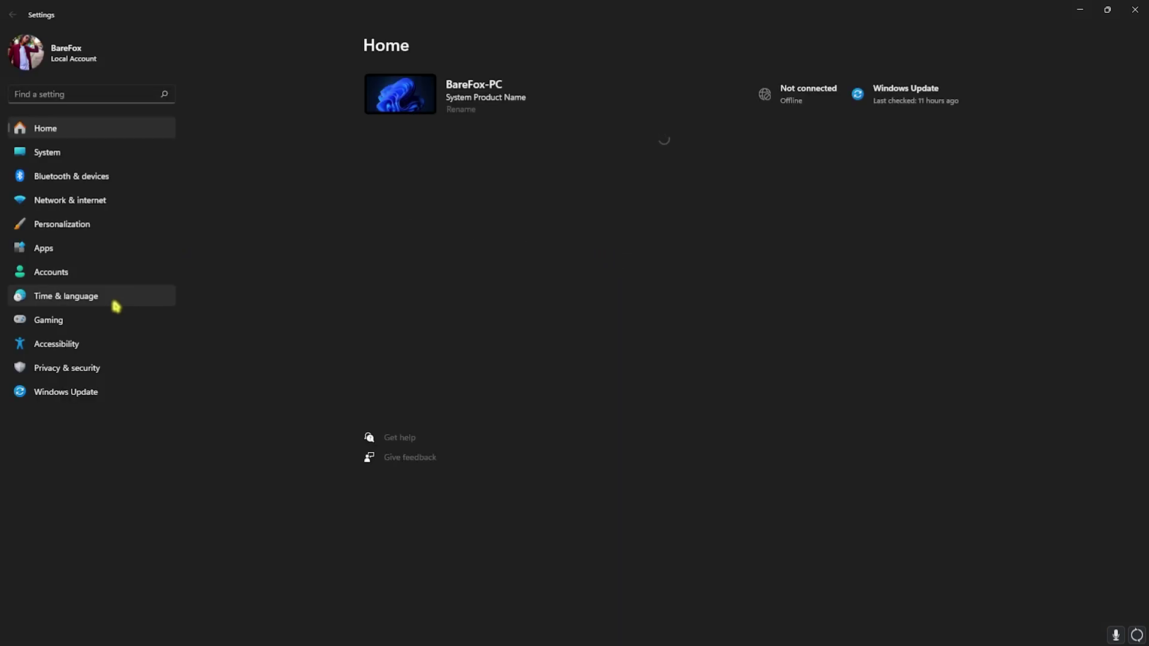
pyautogui.click(86, 322)
pyautogui.click(427, 103)
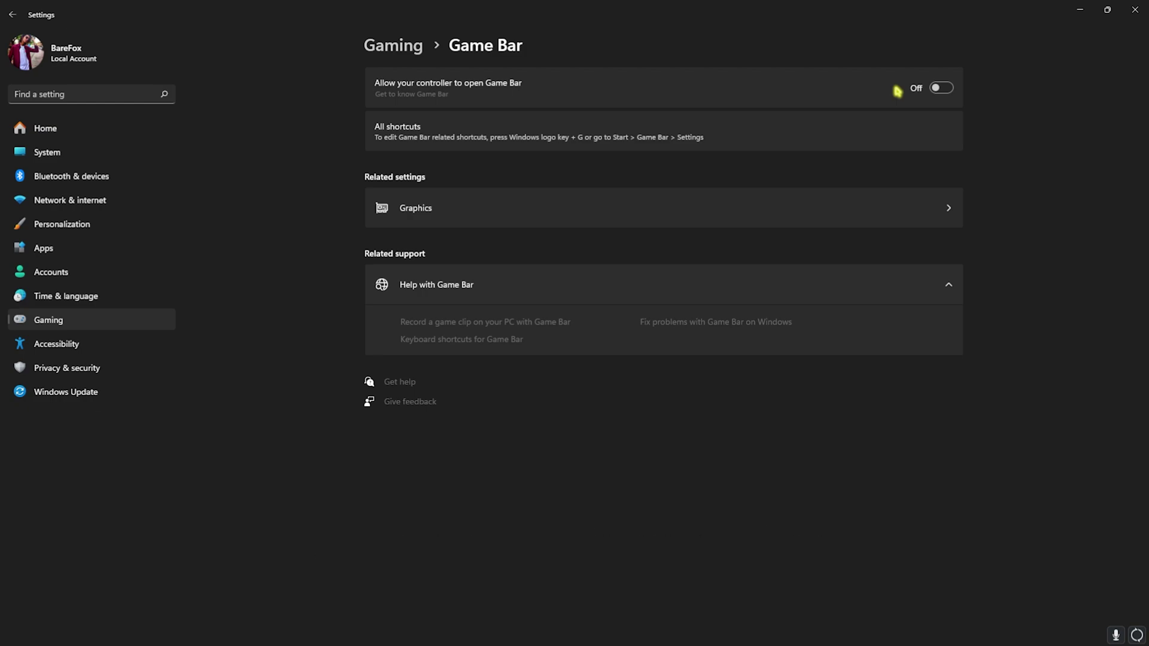
pyautogui.click(403, 45)
pyautogui.click(461, 180)
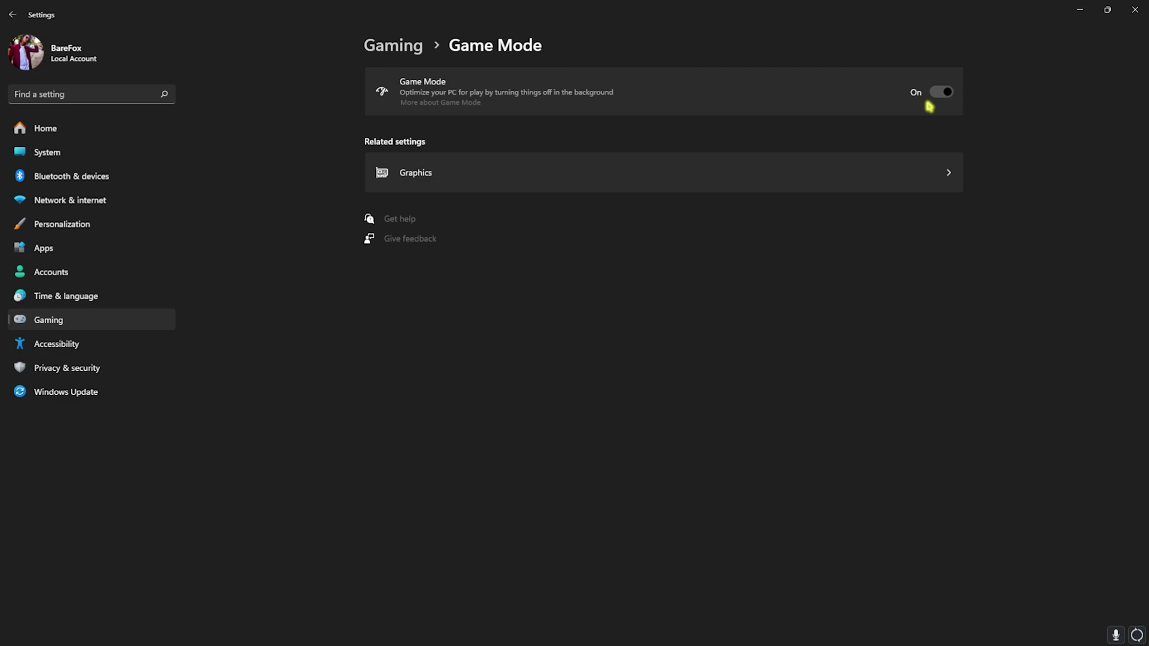
# Check the hardware-accelerated GPU scheduling and windowed games optimization options, then return to the Graphics page
pyautogui.click(498, 173)
pyautogui.click(446, 107)
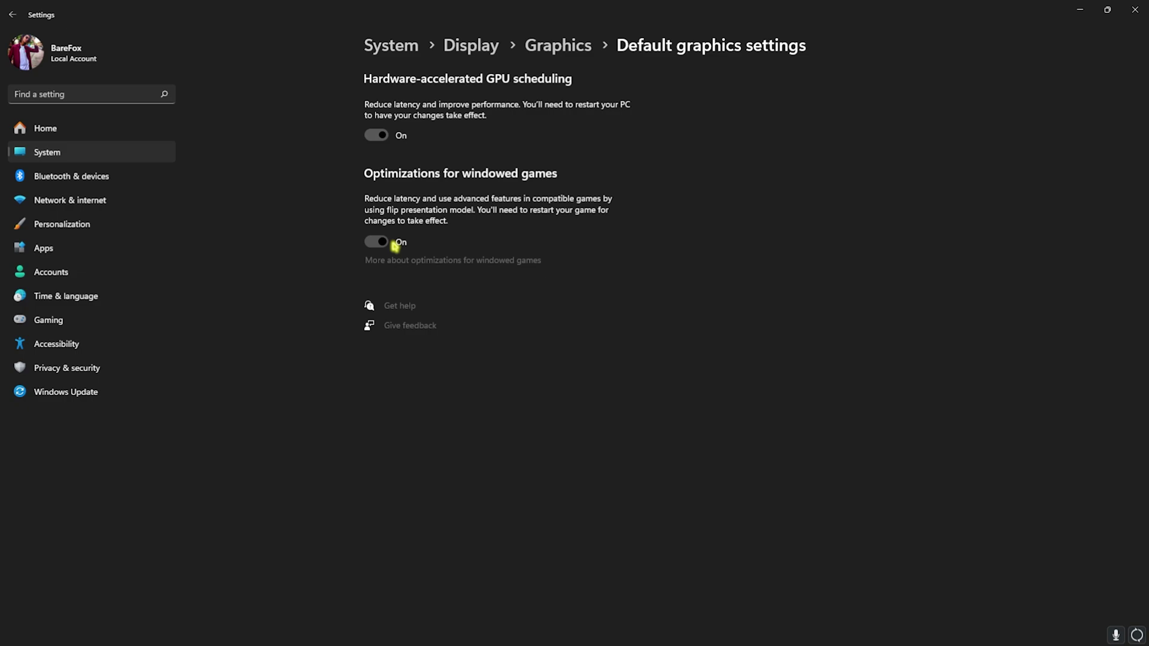
pyautogui.click(545, 43)
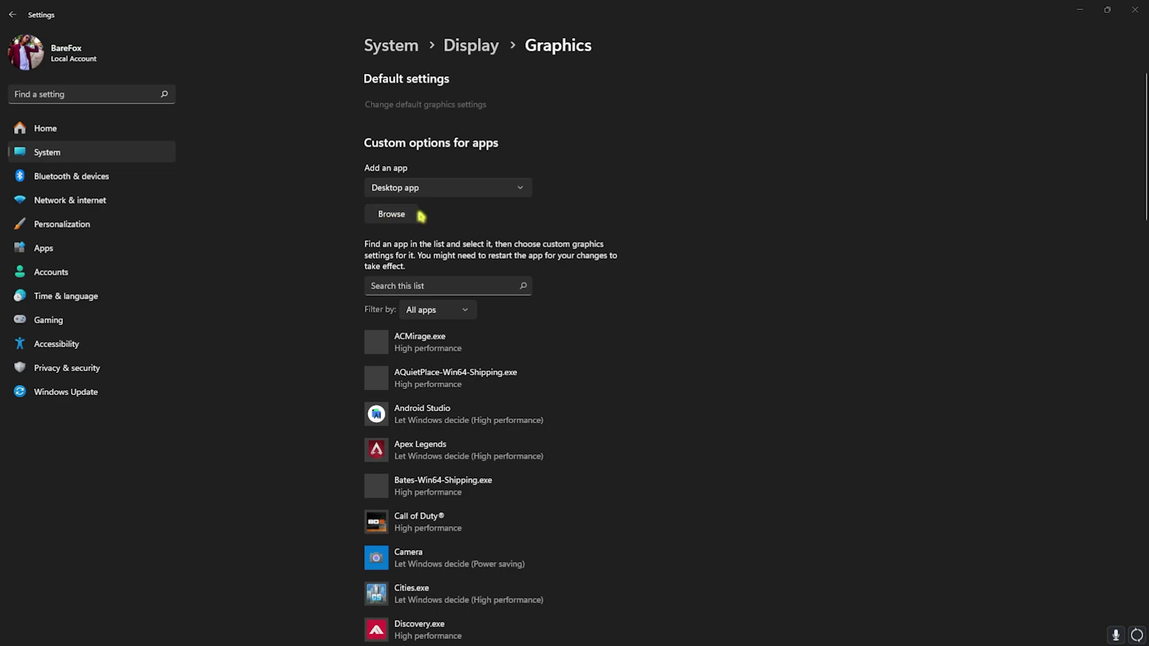
# Start adding a desktop app to the custom graphics options and open Off The Grid's install folder from the Epic Games Launcher
pyautogui.click(418, 215)
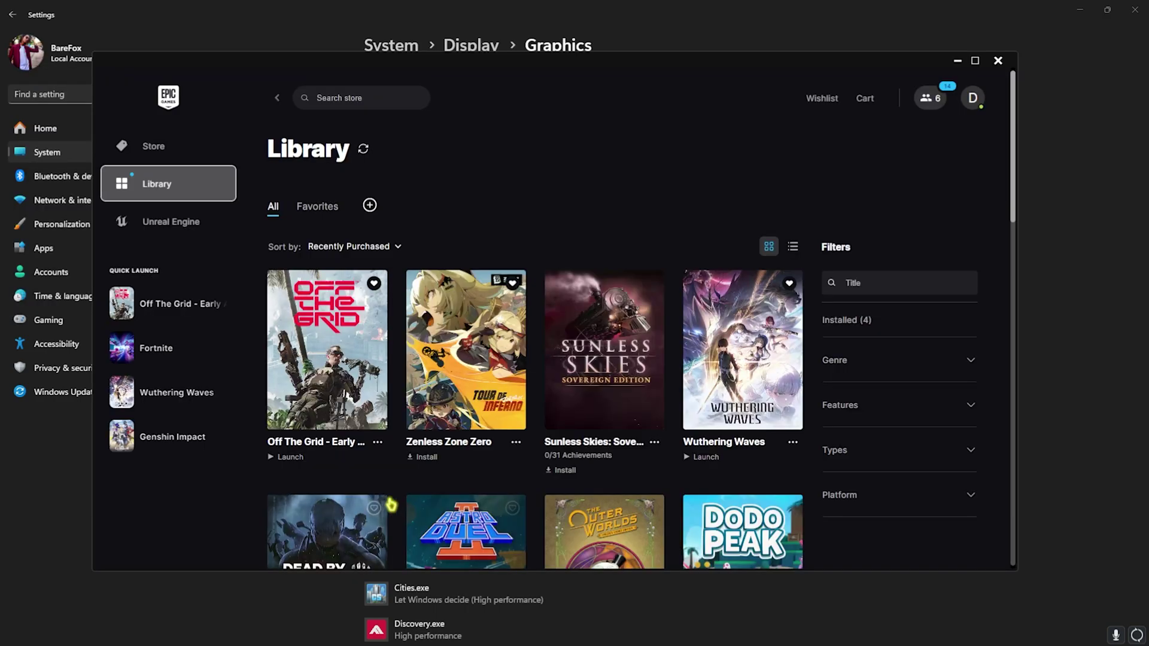
pyautogui.click(378, 443)
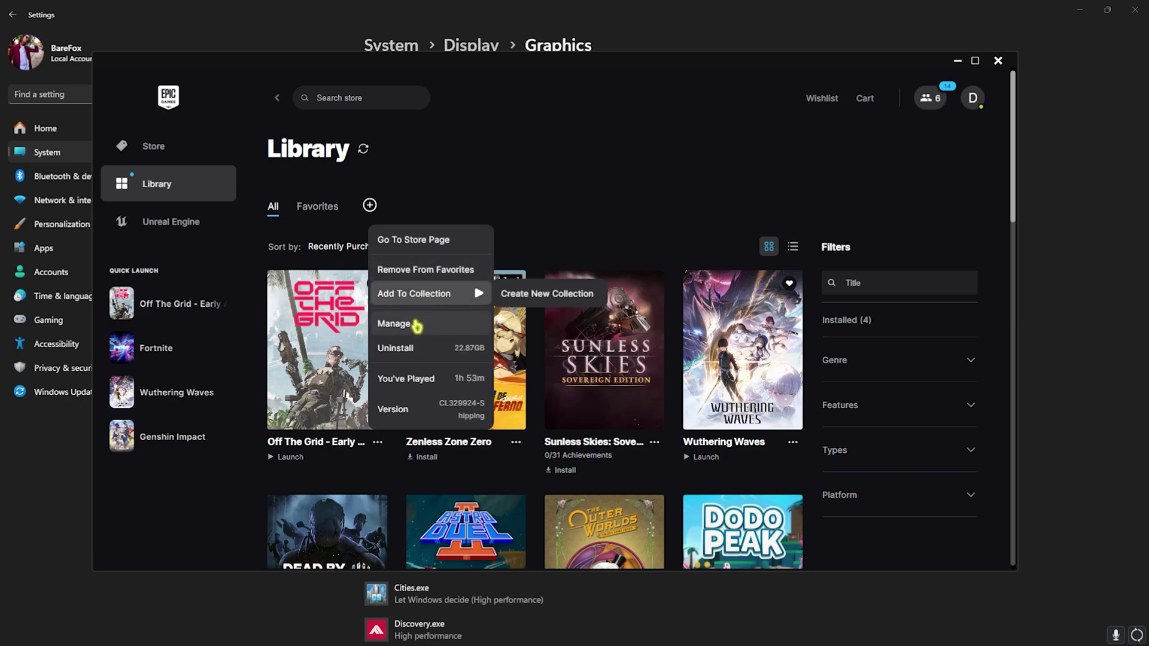
pyautogui.click(413, 324)
pyautogui.click(656, 359)
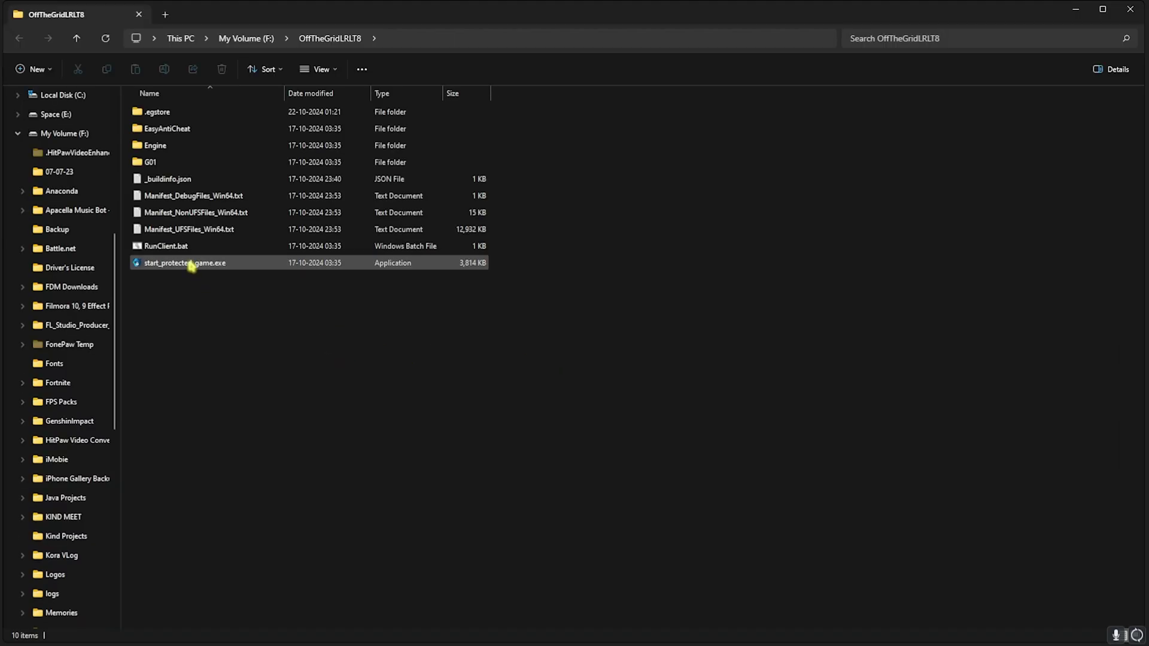
# Copy the path of the G01\Binaries\Win64 folder inside the game's install folder, and minimize File Explorer
pyautogui.doubleClick(181, 147)
pyautogui.hotkey('alt', 'Left')
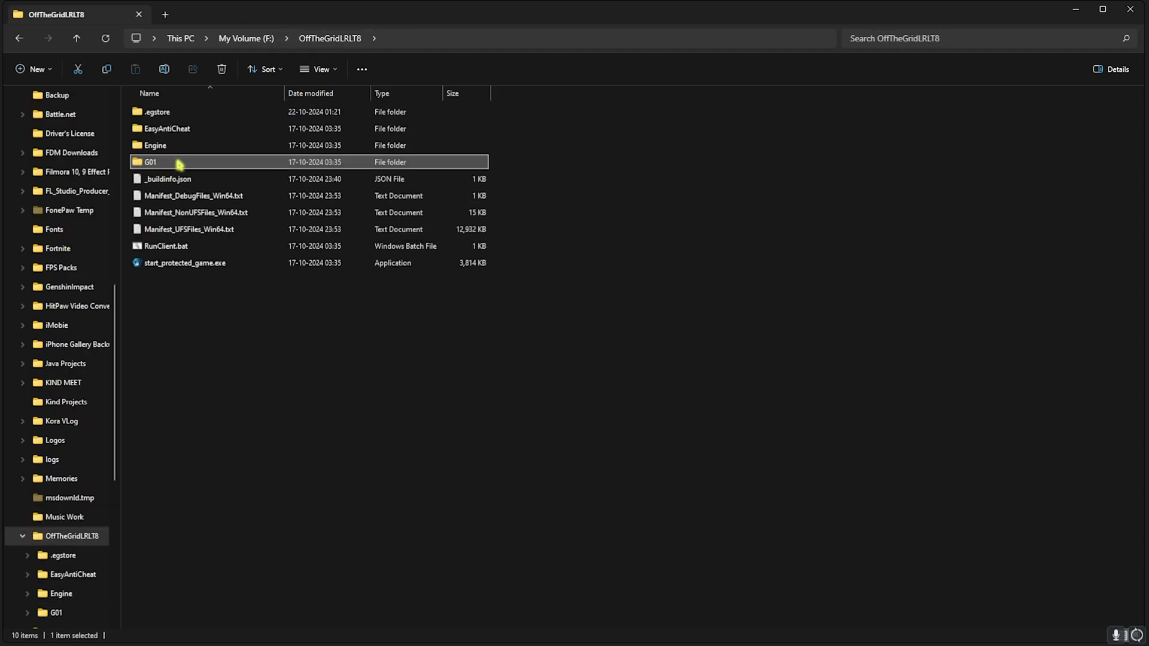
pyautogui.doubleClick(179, 162)
pyautogui.doubleClick(170, 114)
pyautogui.doubleClick(176, 113)
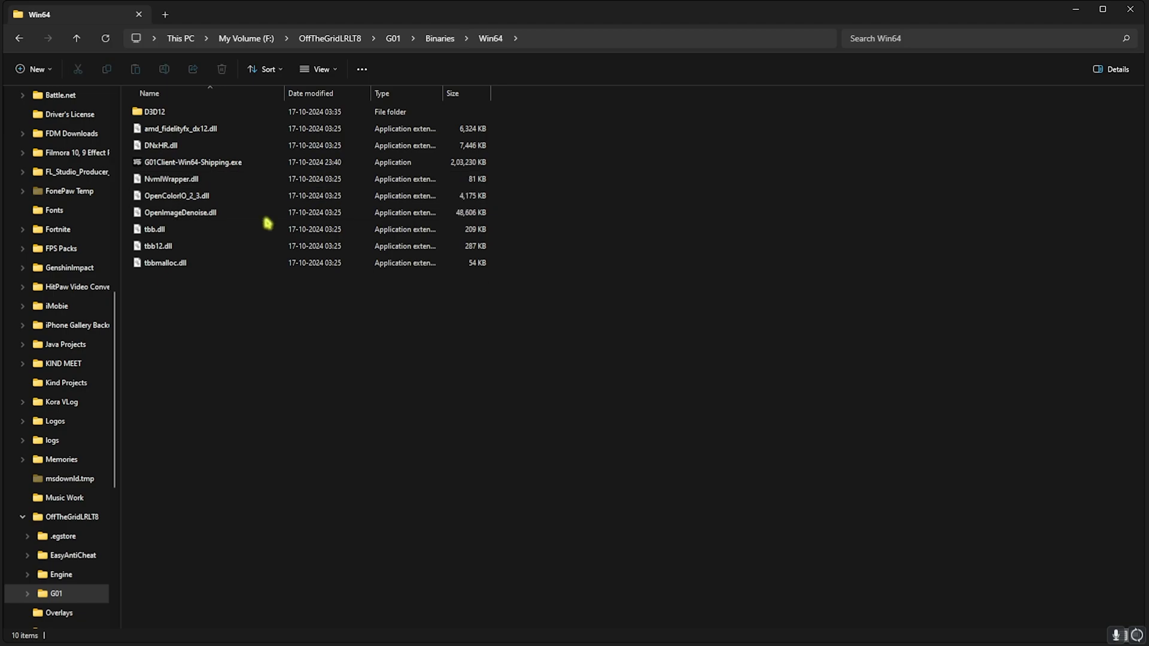
pyautogui.click(539, 40)
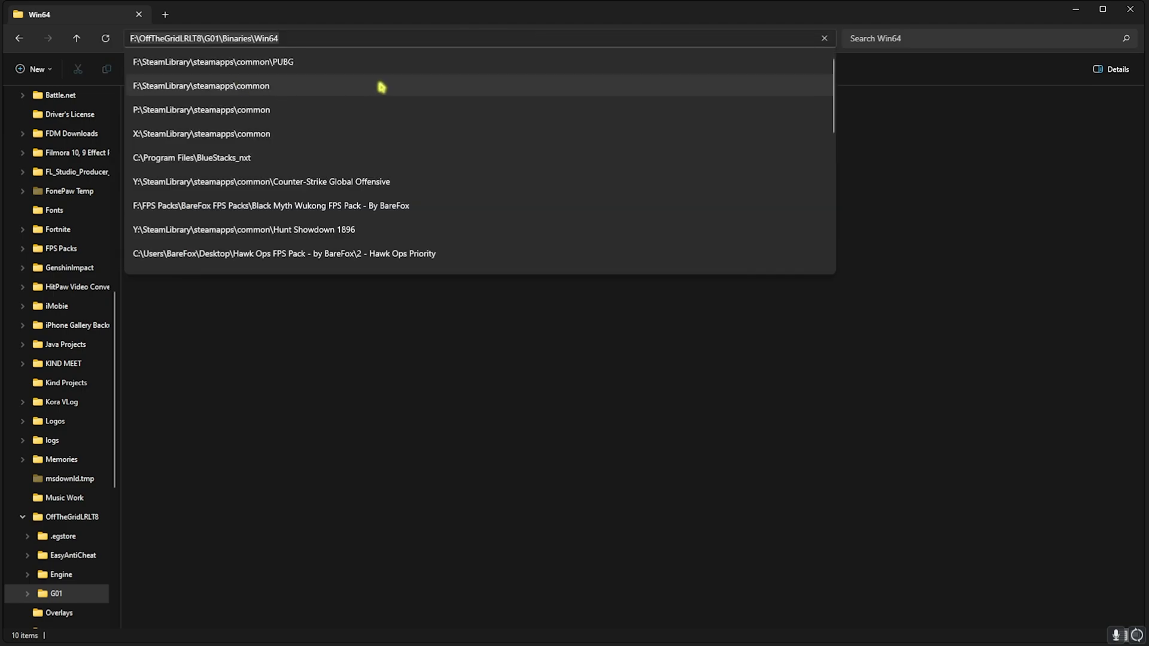
pyautogui.click(1075, 11)
# Add G01Client-Win64-Shipping.exe from F:\OffTheGridLRLT8\G01\Binaries\Win64 to the custom graphics apps in Settings
pyautogui.click(391, 214)
pyautogui.click(257, 37)
pyautogui.write('F:\\OffTheGridLRLT8\\G01\\Binaries\\Win64')
pyautogui.press('Return')
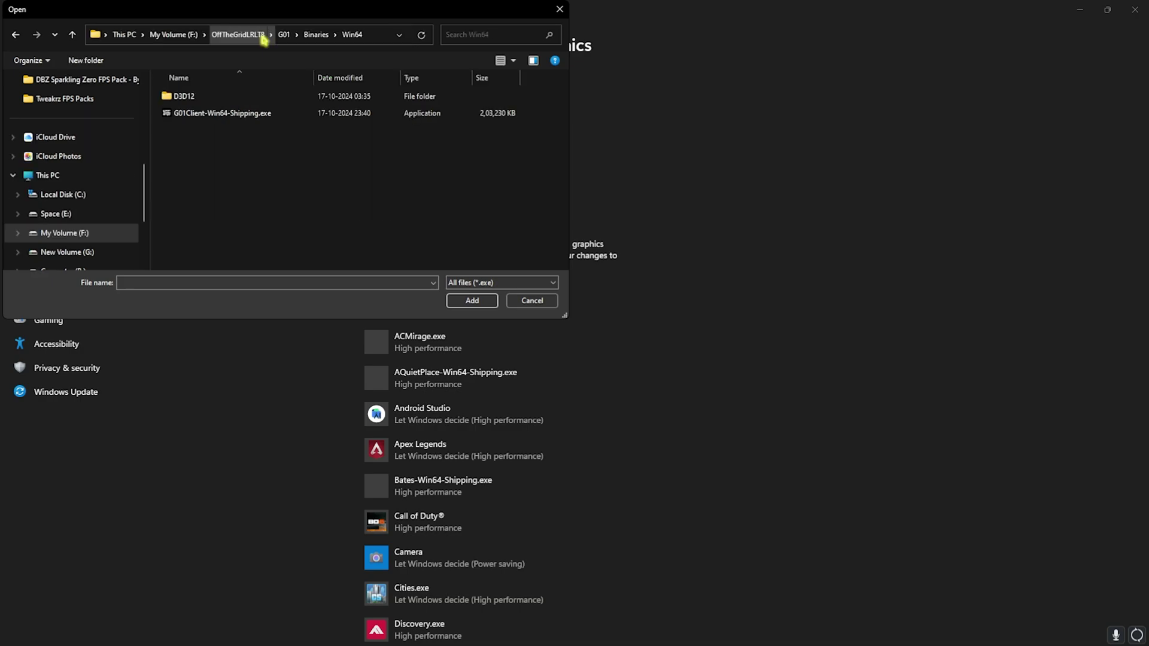
pyautogui.click(246, 114)
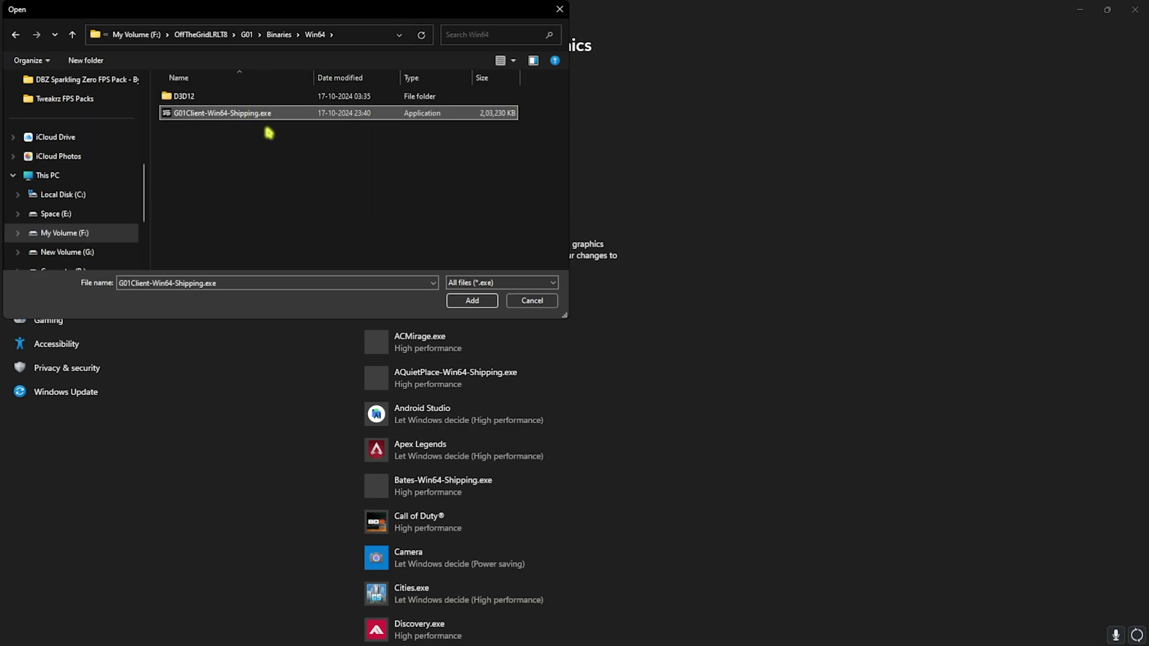
pyautogui.click(482, 301)
# Set the graphics preference of the G01 app to High performance and save it
pyautogui.scroll(-6, 469, 303)
pyautogui.click(540, 504)
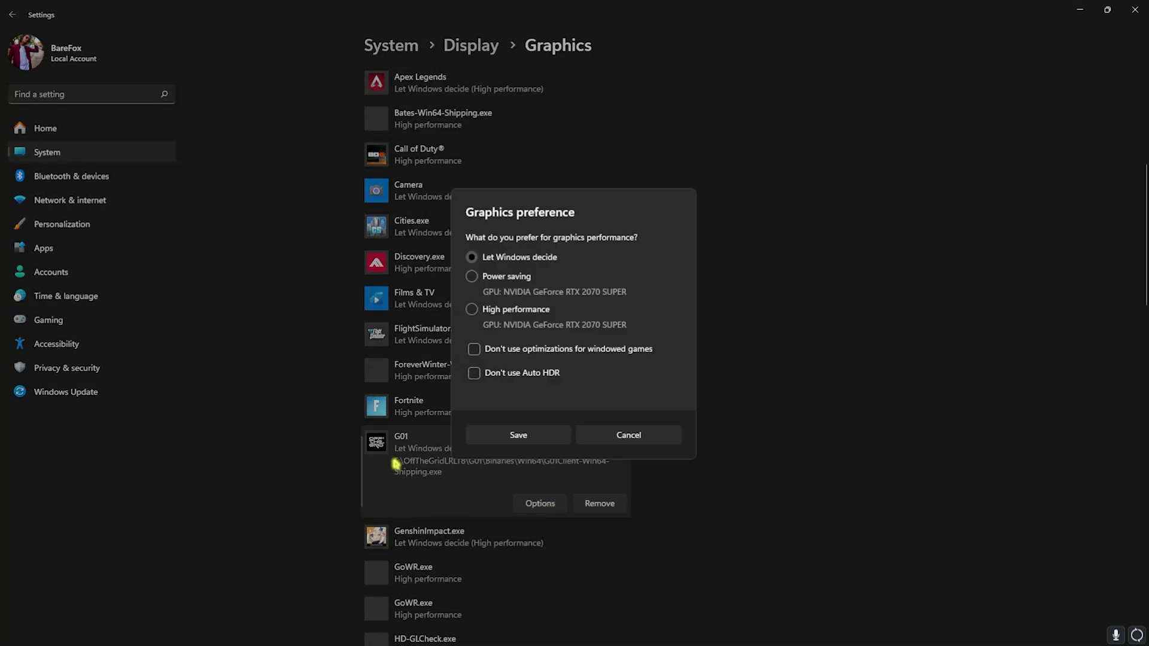
pyautogui.click(516, 441)
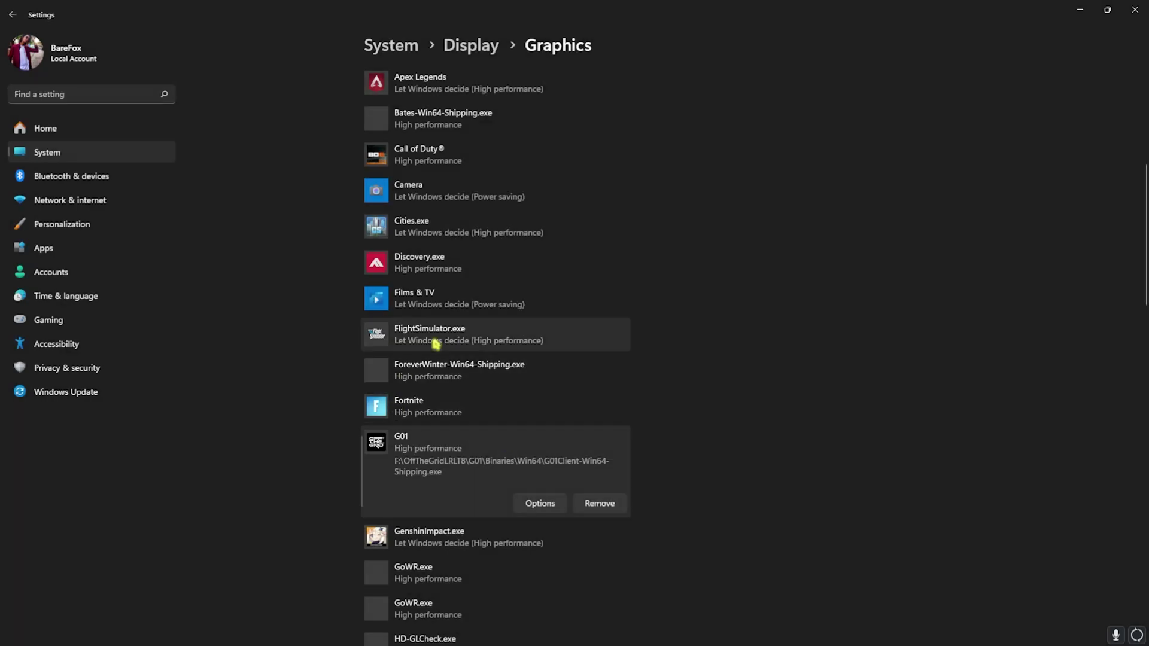
# Add start_protected_game.exe from the OffTheGridLRLT8 folder to the custom graphics apps
pyautogui.scroll(10, 449, 269)
pyautogui.click(378, 214)
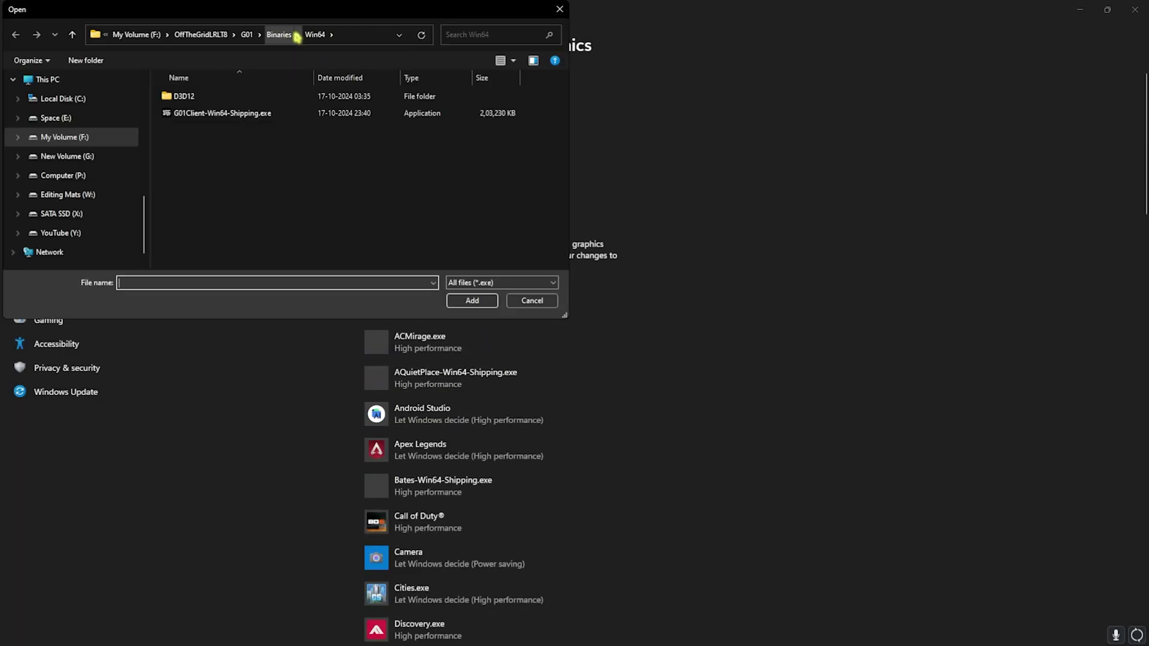
pyautogui.click(243, 34)
pyautogui.click(233, 34)
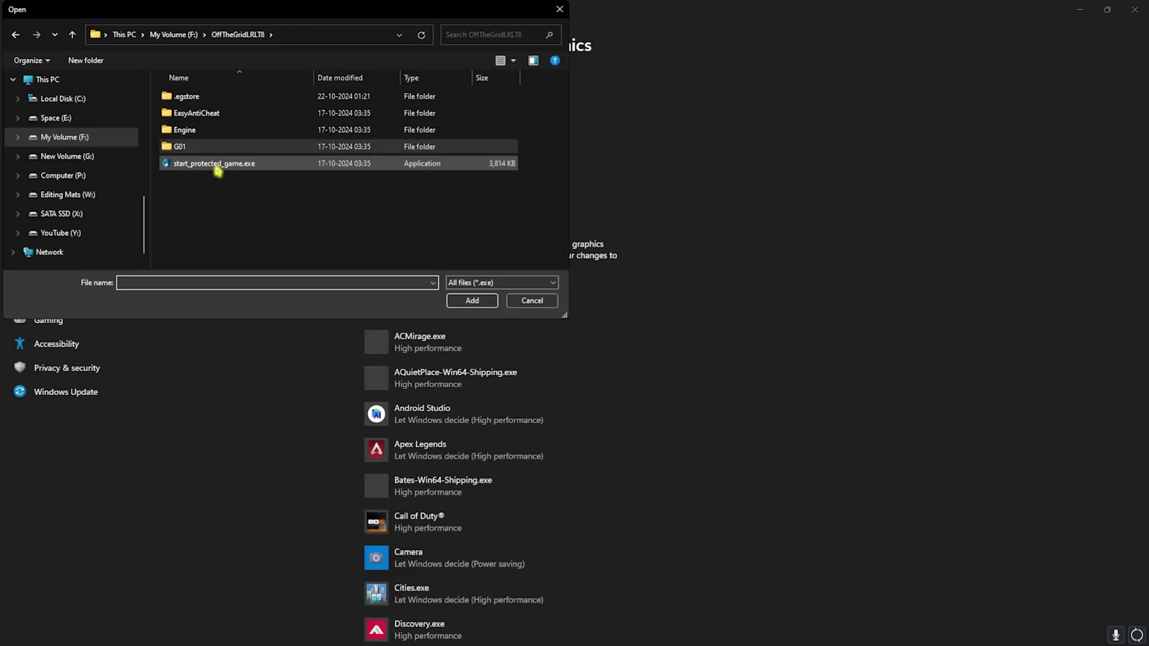
pyautogui.click(208, 168)
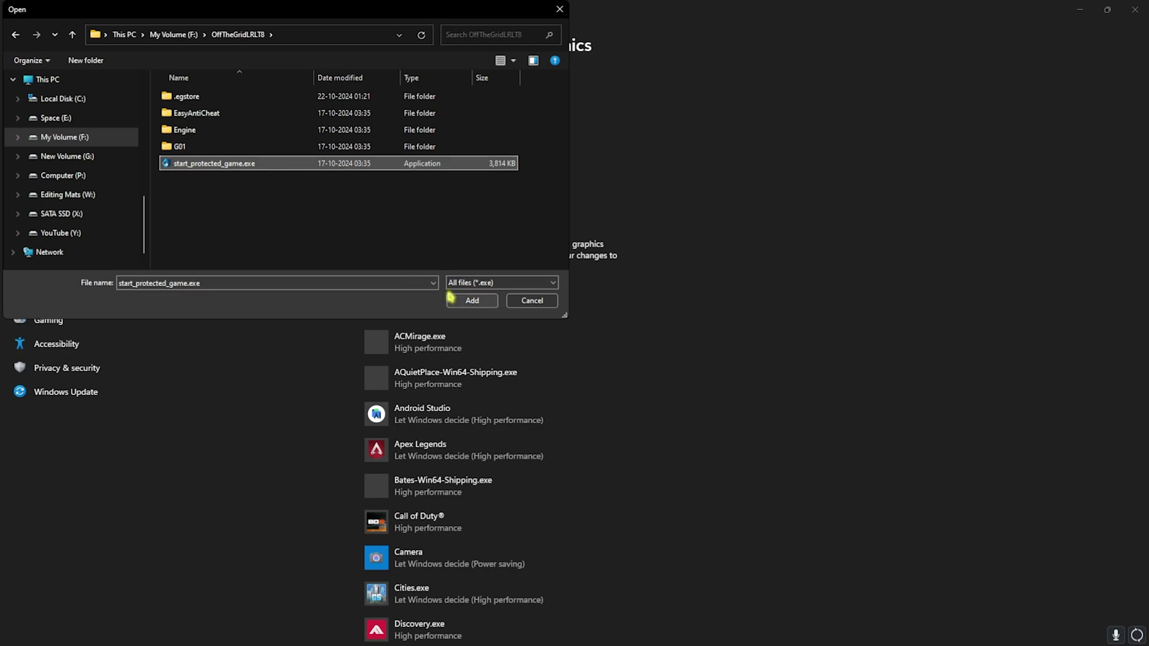
pyautogui.click(472, 300)
# Set the graphics preference of Easy Anti-Cheat Bootstrapper (EOS) to High performance, save it and close Settings
pyautogui.click(541, 578)
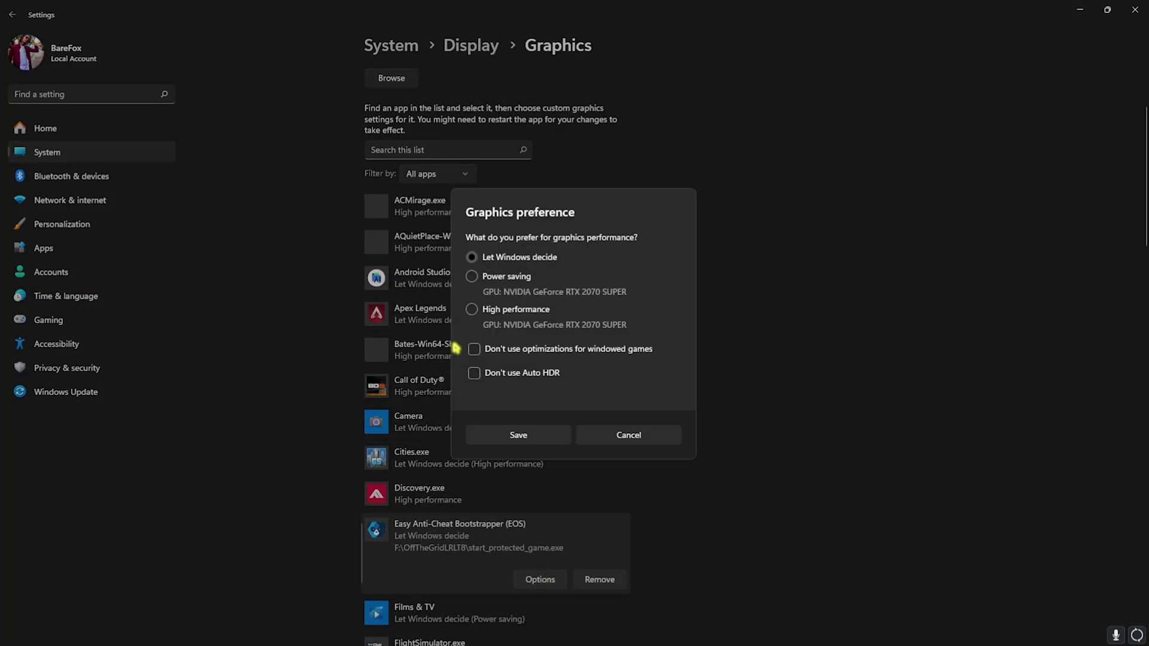
pyautogui.click(518, 436)
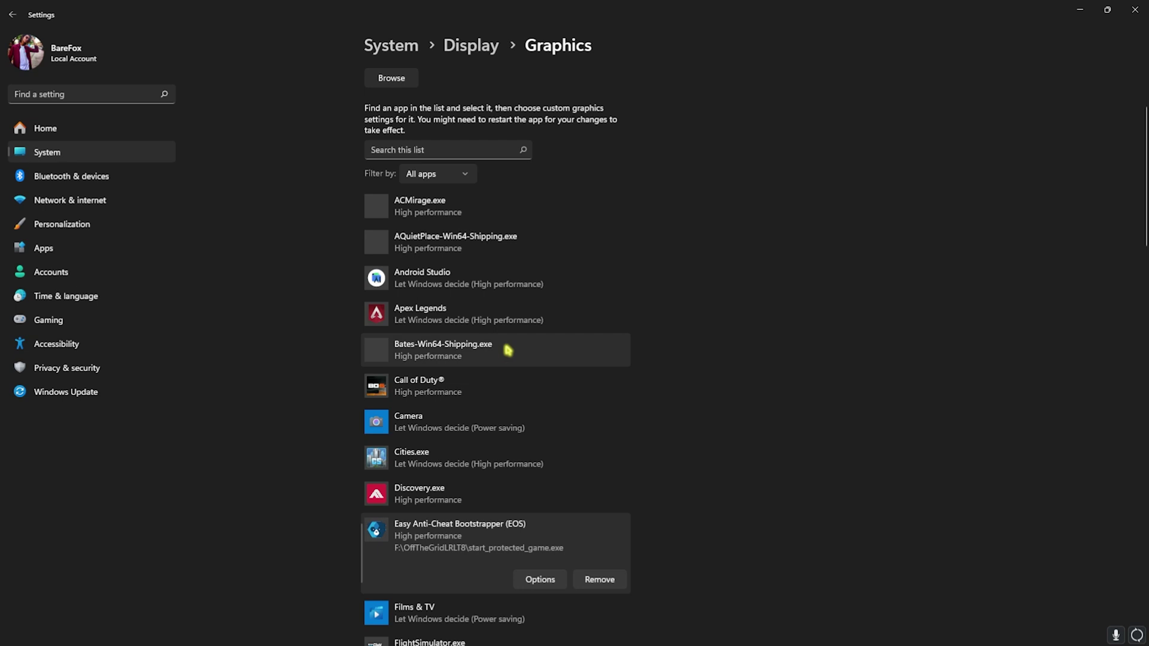
pyautogui.click(1135, 9)
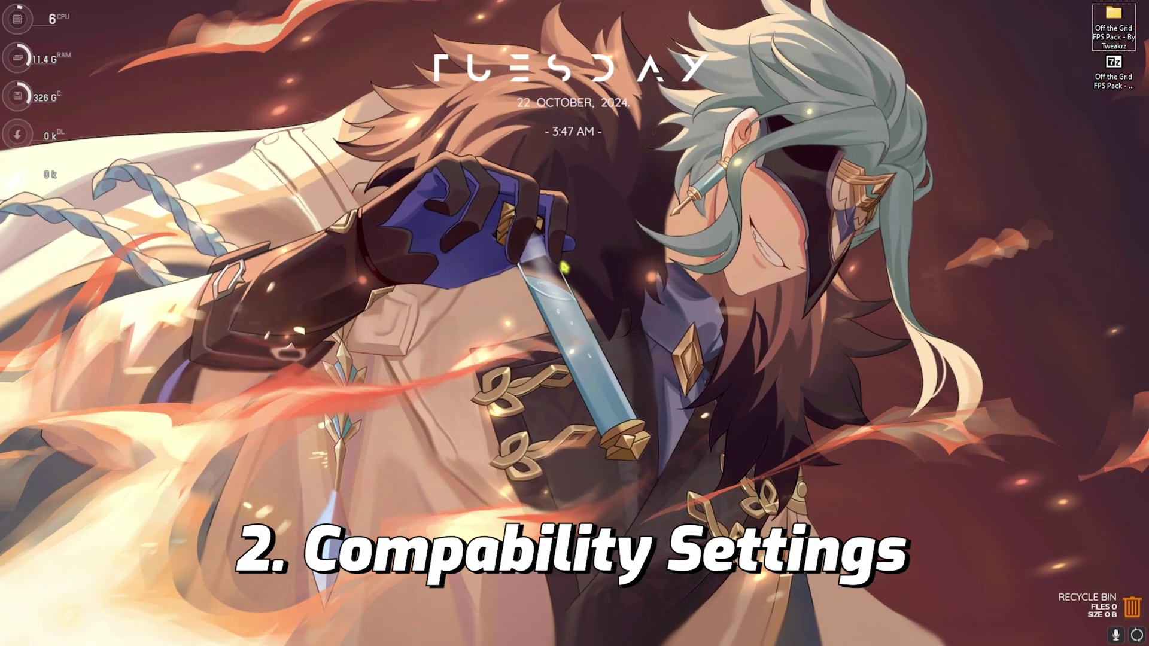
# Switch to the Epic Games Launcher and check the launch options in Off The Grid's management settings
pyautogui.press('super')
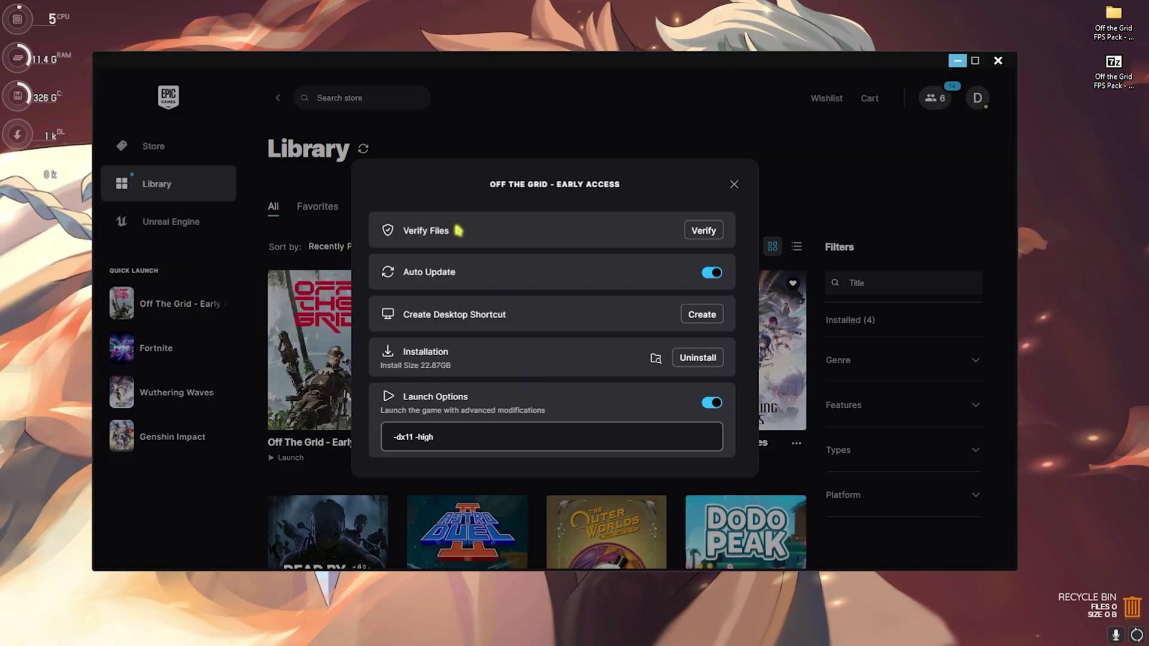
pyautogui.press('Escape')
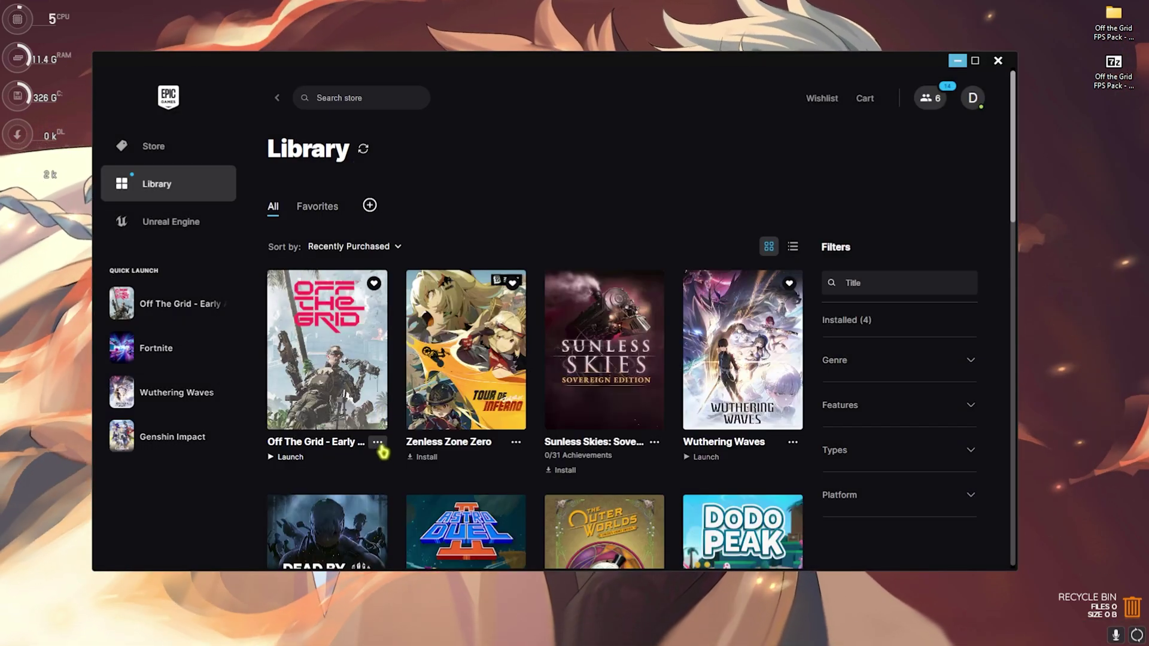
pyautogui.click(379, 444)
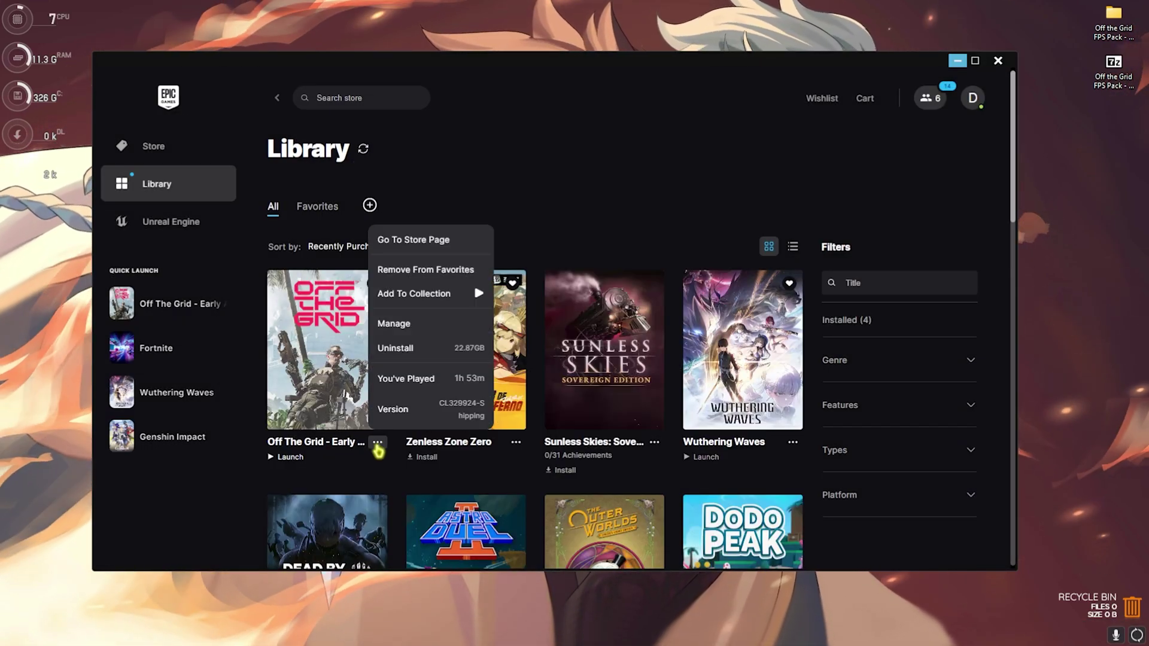
pyautogui.click(402, 326)
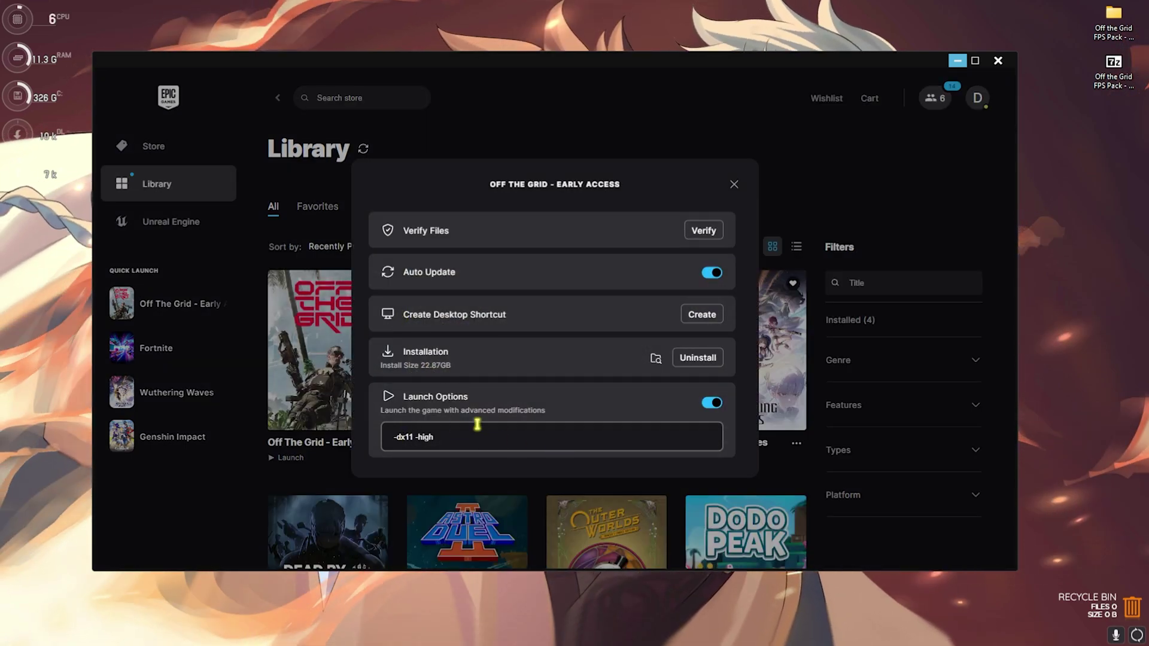
pyautogui.moveTo(394, 437); pyautogui.dragTo(441, 437)
pyautogui.click(442, 437)
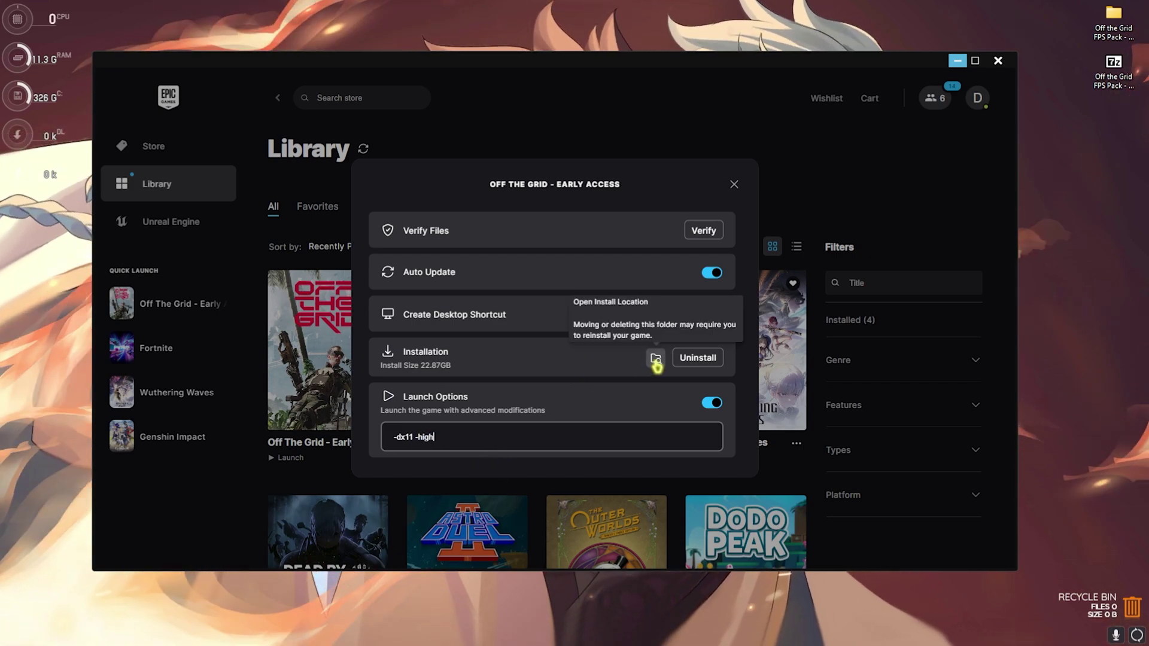
# Open the game's install folder and go to G01\Binaries\Win64
pyautogui.click(657, 359)
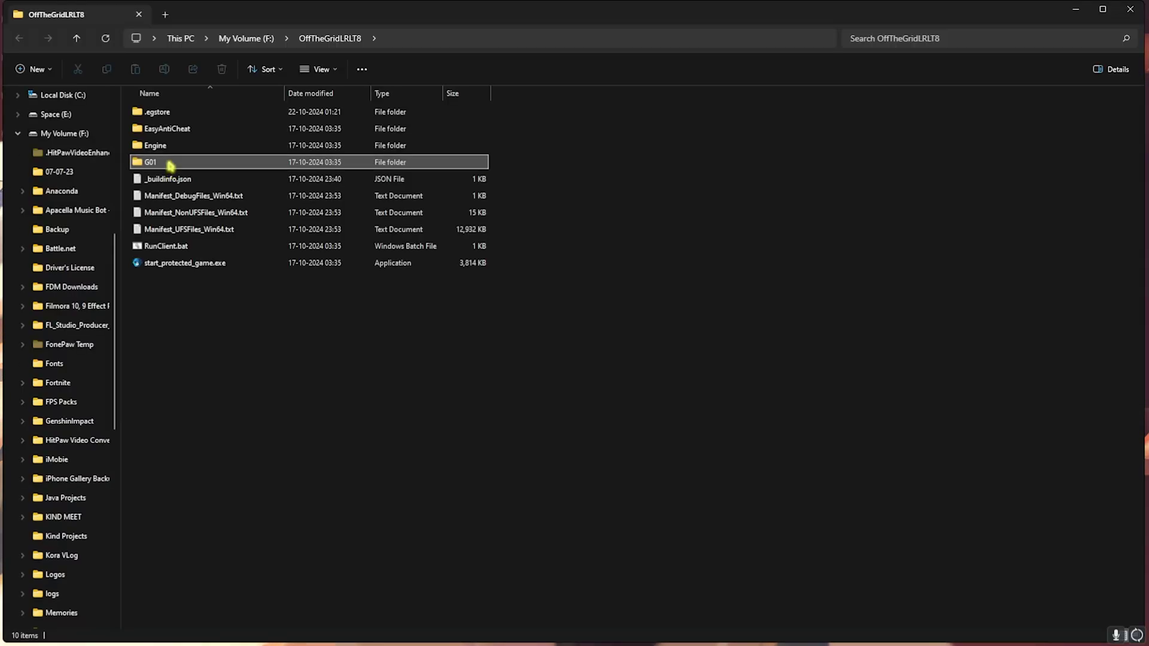
pyautogui.doubleClick(157, 162)
pyautogui.doubleClick(165, 115)
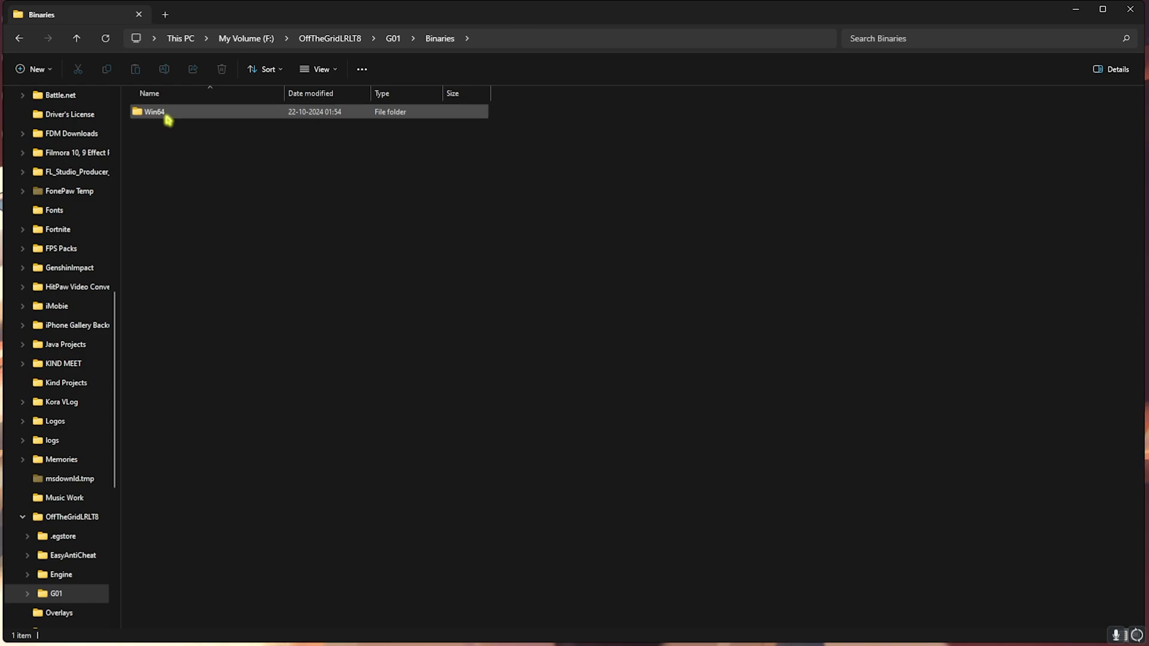
pyautogui.doubleClick(167, 116)
# Open the compatibility properties of G01Client-Win64-Shipping.exe and disable fullscreen optimizations
pyautogui.click(181, 162)
pyautogui.rightClick(183, 162)
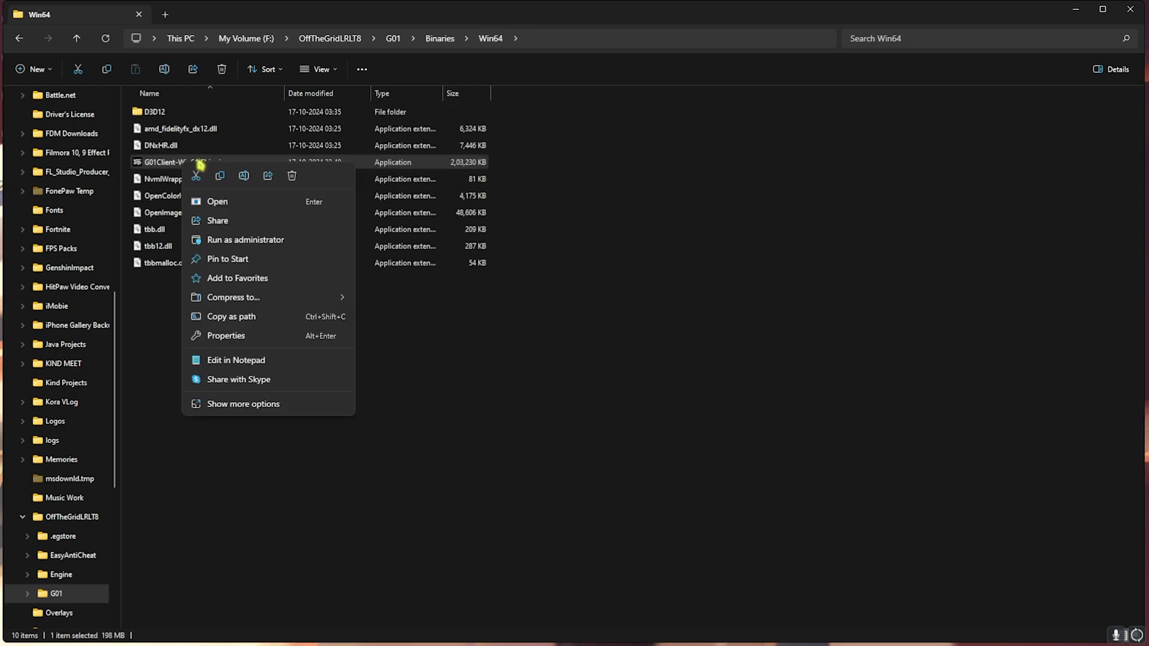
pyautogui.click(222, 335)
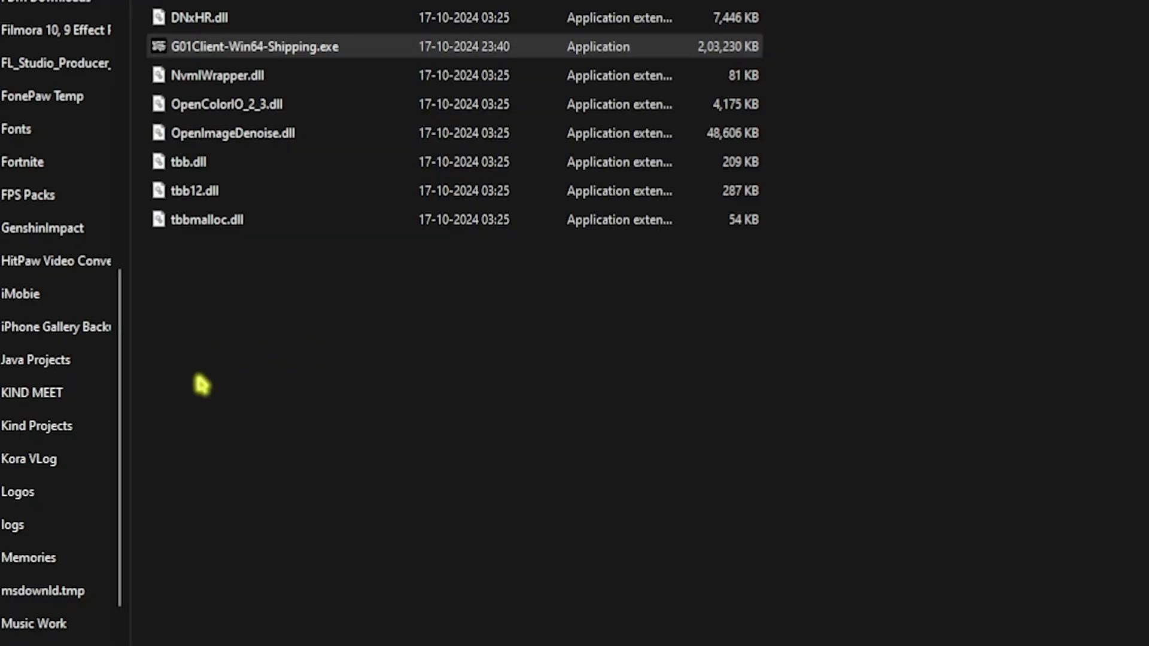
pyautogui.click(295, 205)
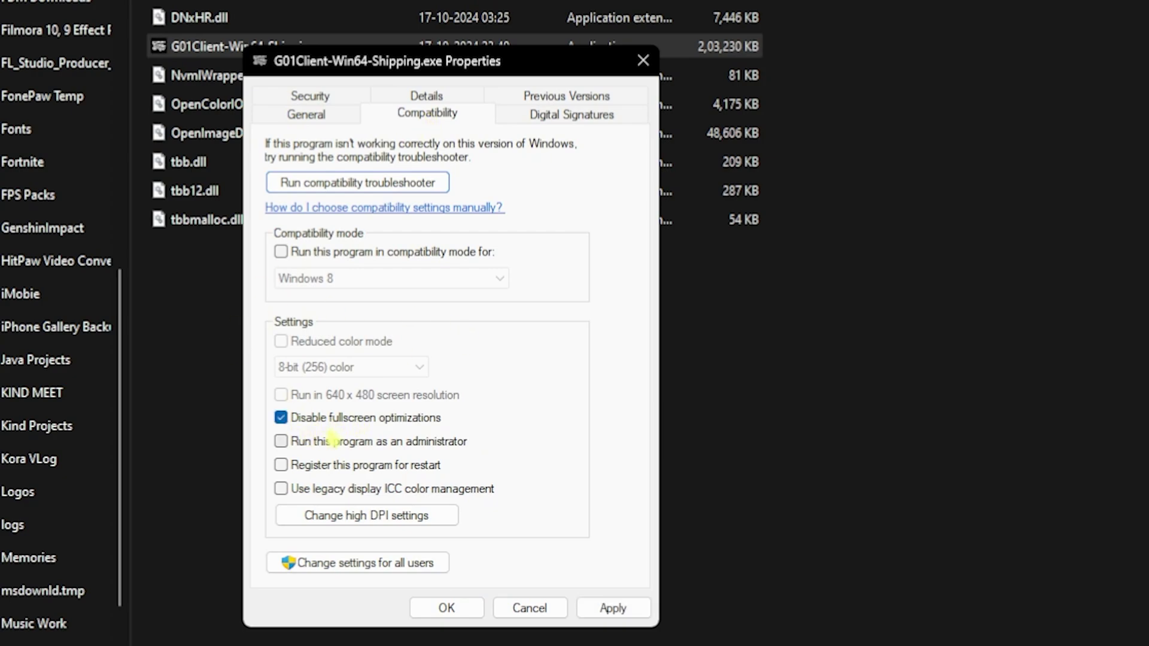
# Override the executable's high DPI scaling behavior with scaling performed by Application, and apply the compatibility settings
pyautogui.click(368, 517)
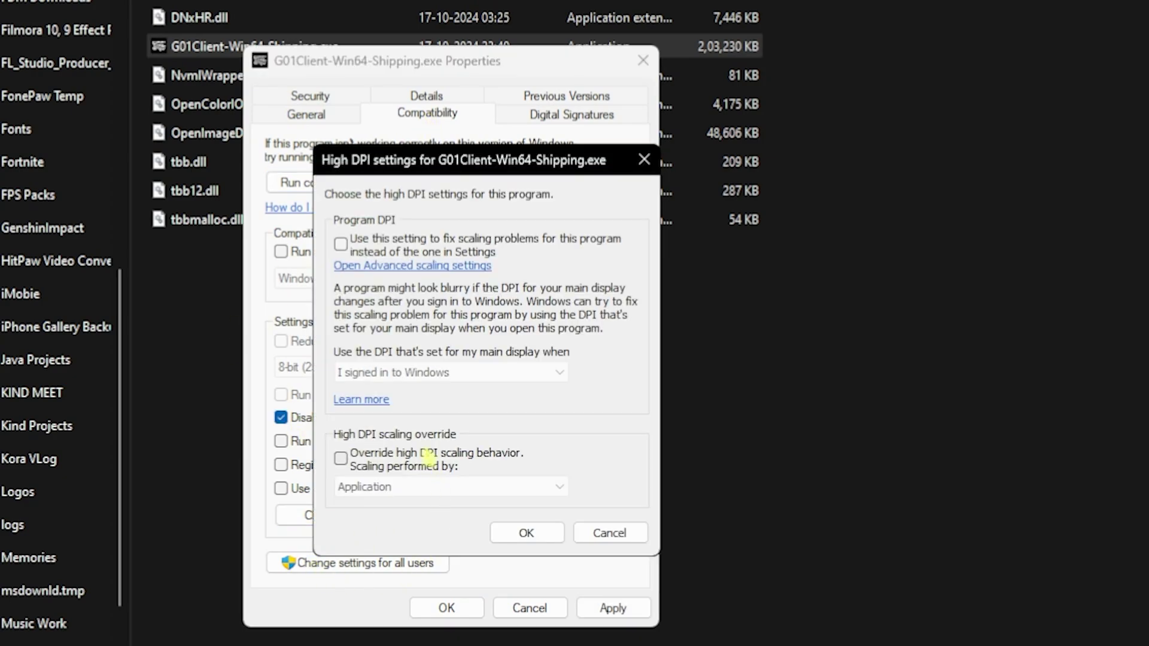
pyautogui.click(376, 464)
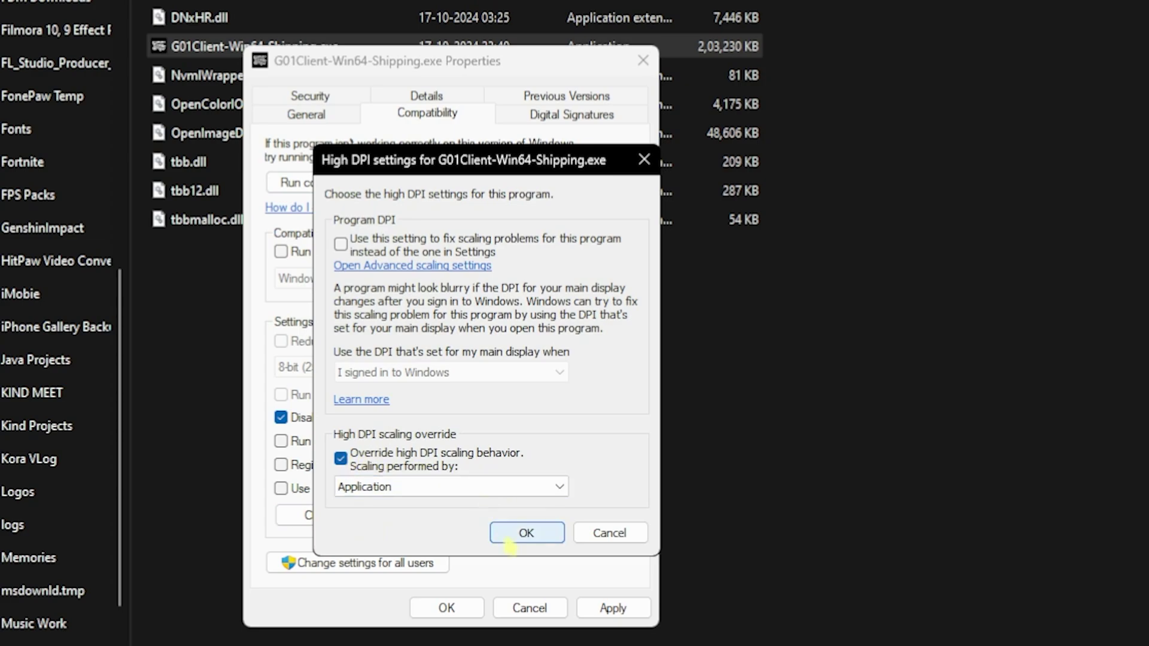
pyautogui.click(526, 533)
pyautogui.click(613, 609)
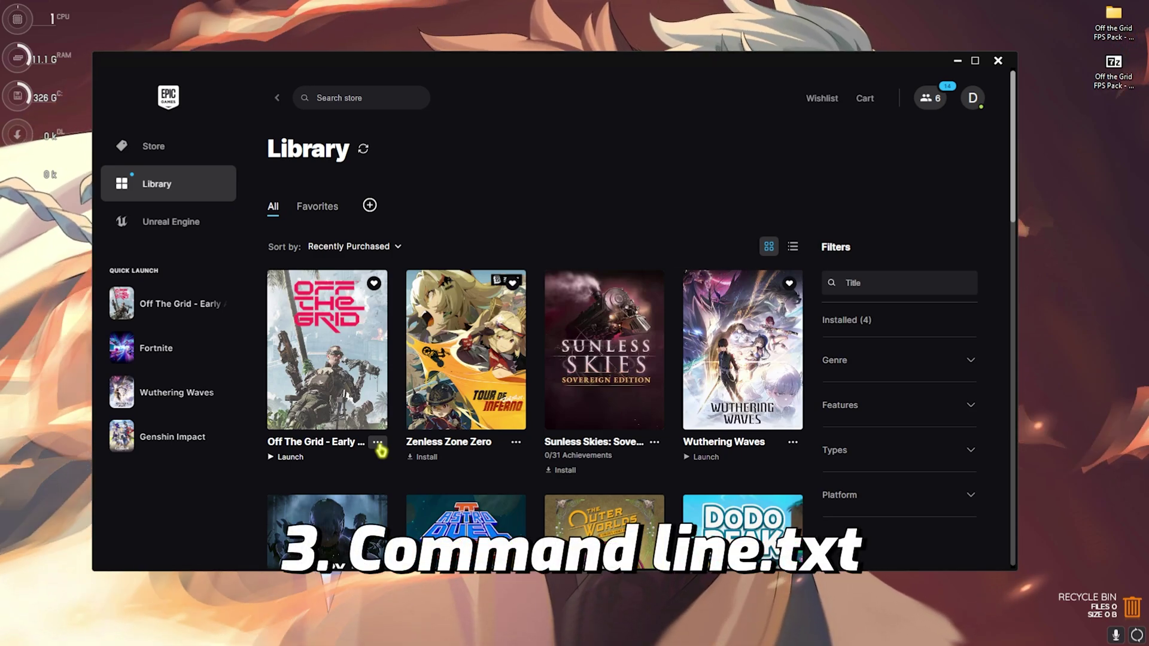
# Open Off The Grid's management settings and change the DirectX launch option to -dx12
pyautogui.click(378, 444)
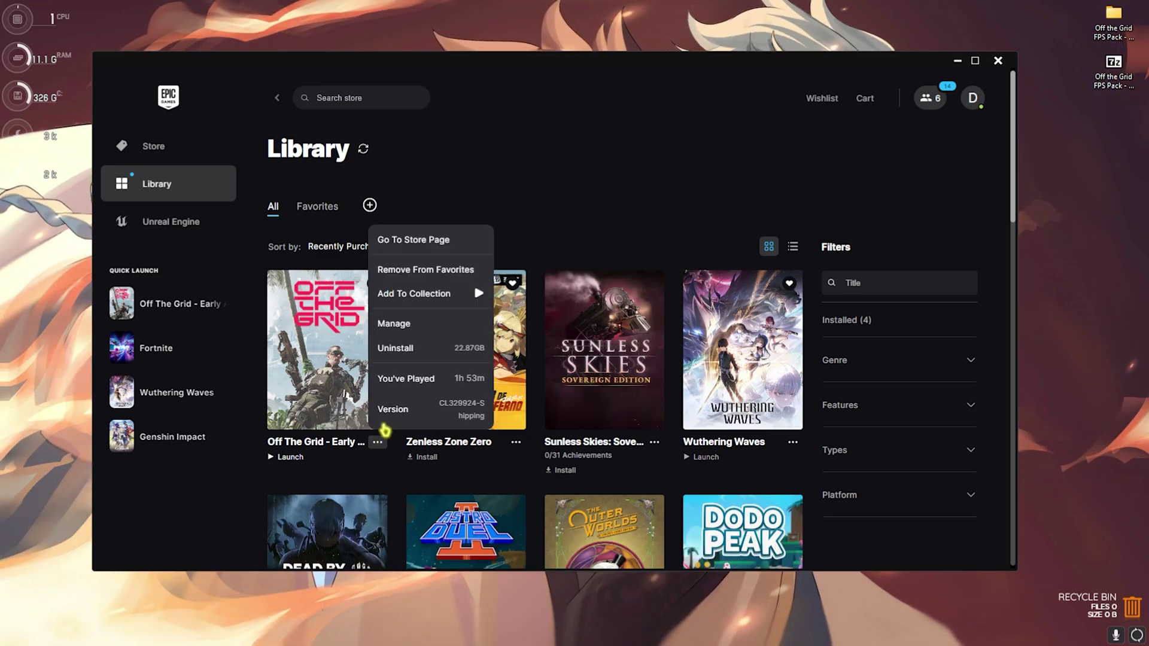
pyautogui.click(407, 326)
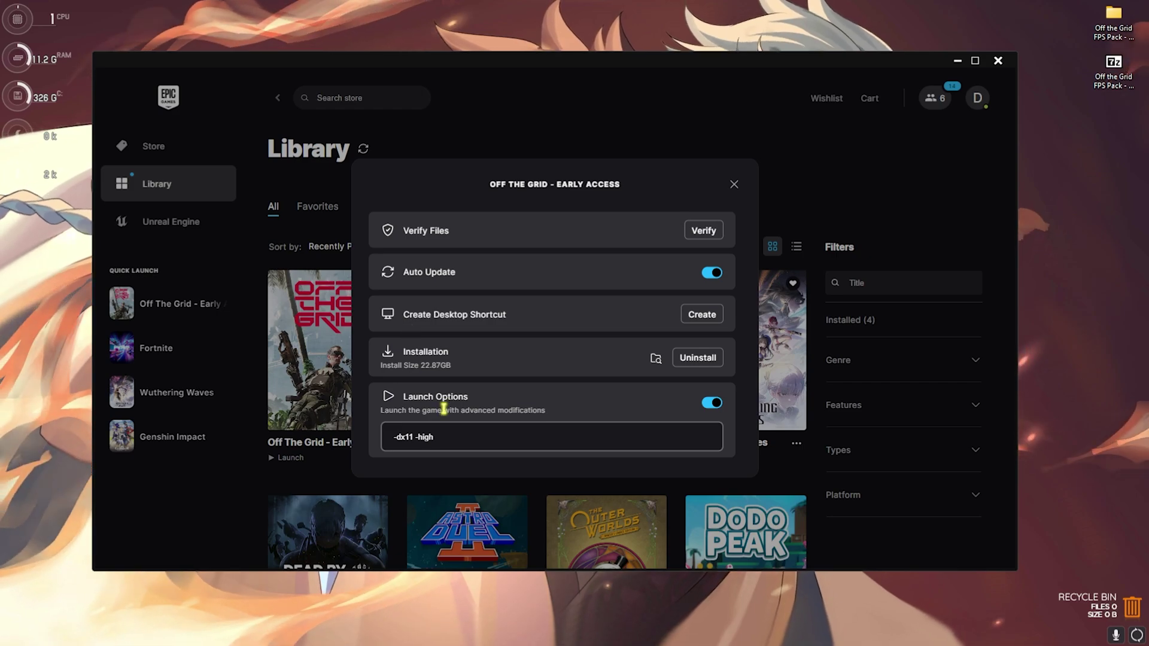
pyautogui.click(413, 437)
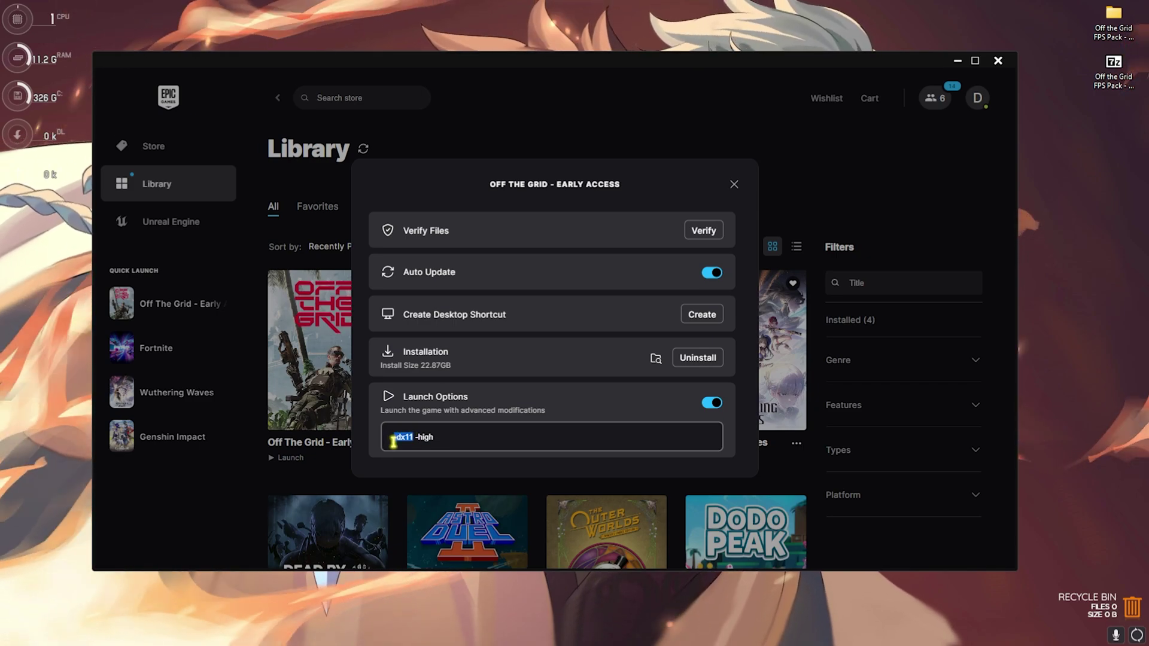
pyautogui.press('BackSpace')
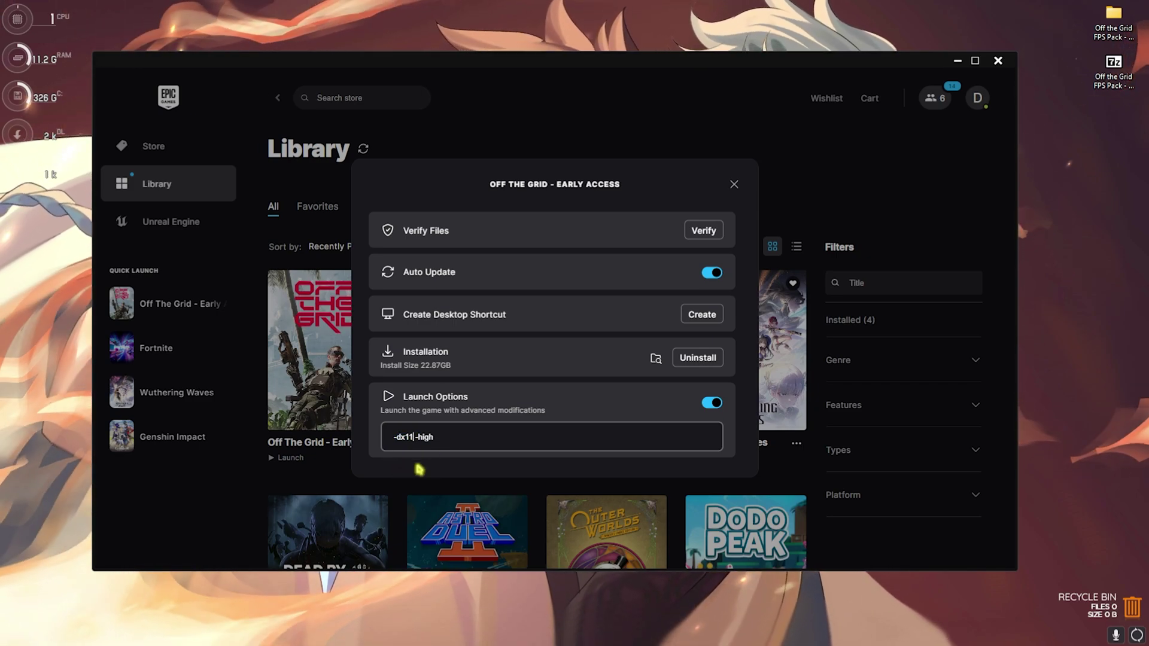
pyautogui.write('2')
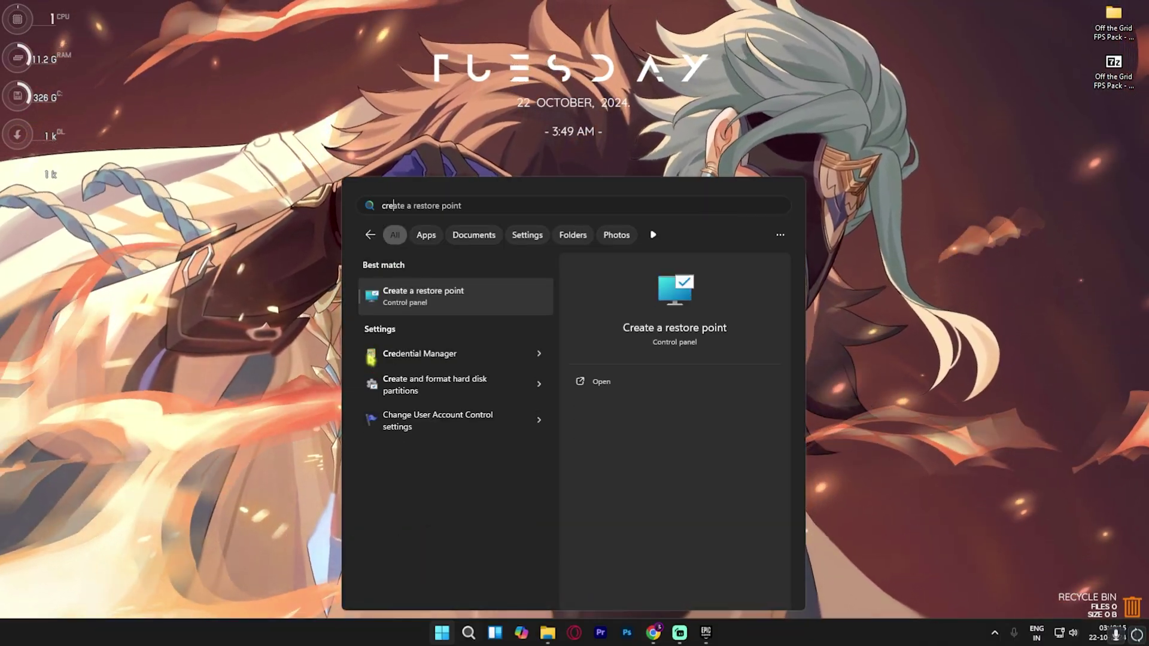
# Open the Windows system protection settings and create a restore point named OTH with Local Disk (C:) selected
pyautogui.press('Return')
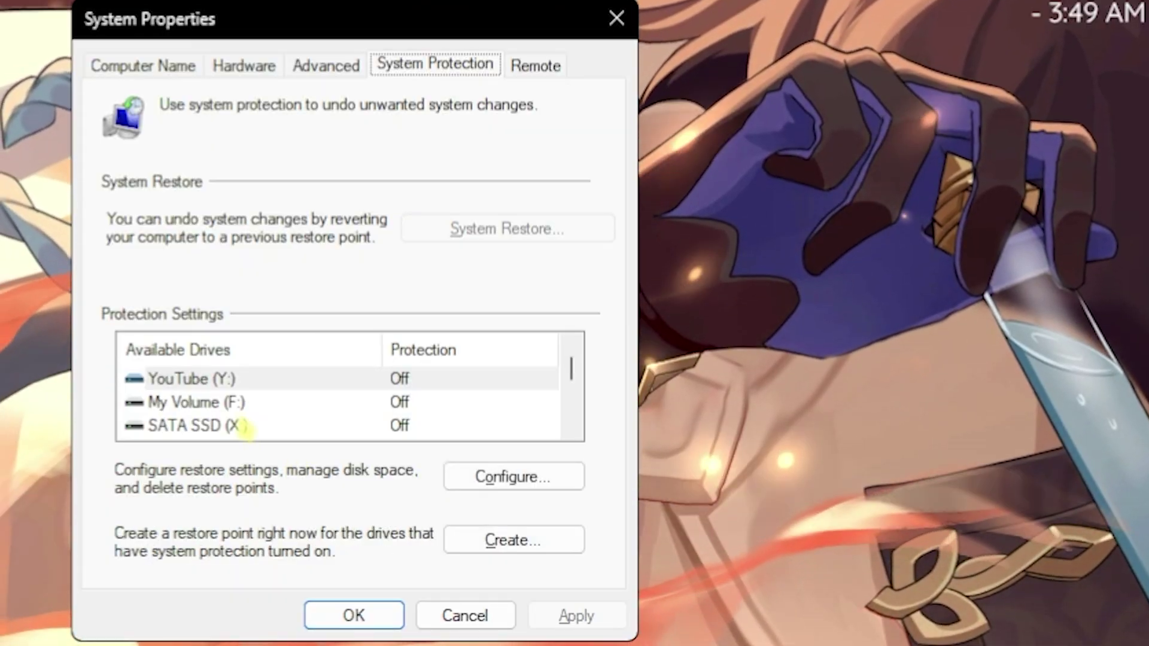
pyautogui.scroll(-2, 173, 383)
pyautogui.click(236, 426)
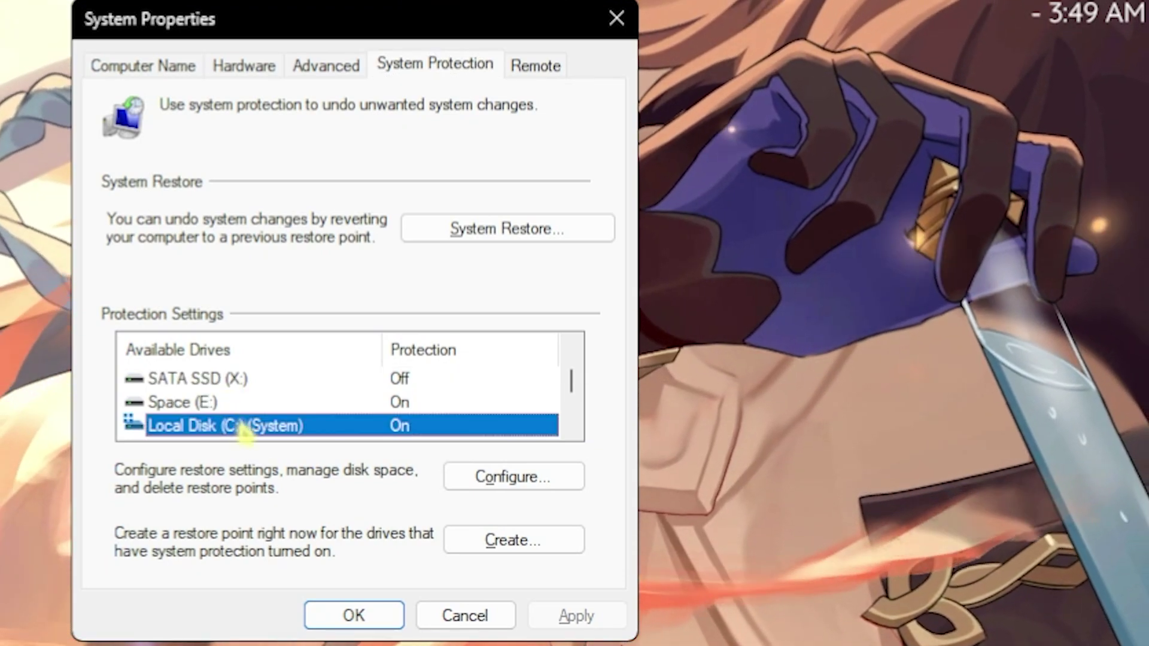
pyautogui.click(486, 541)
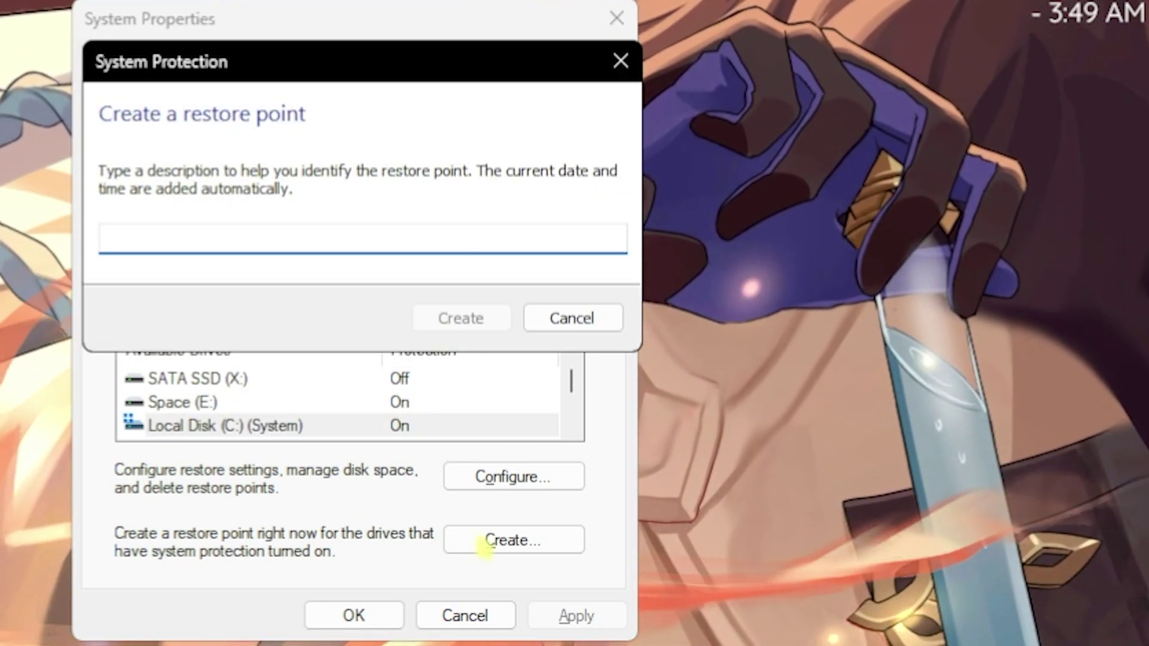
pyautogui.write('OTH')
pyautogui.press('Return')
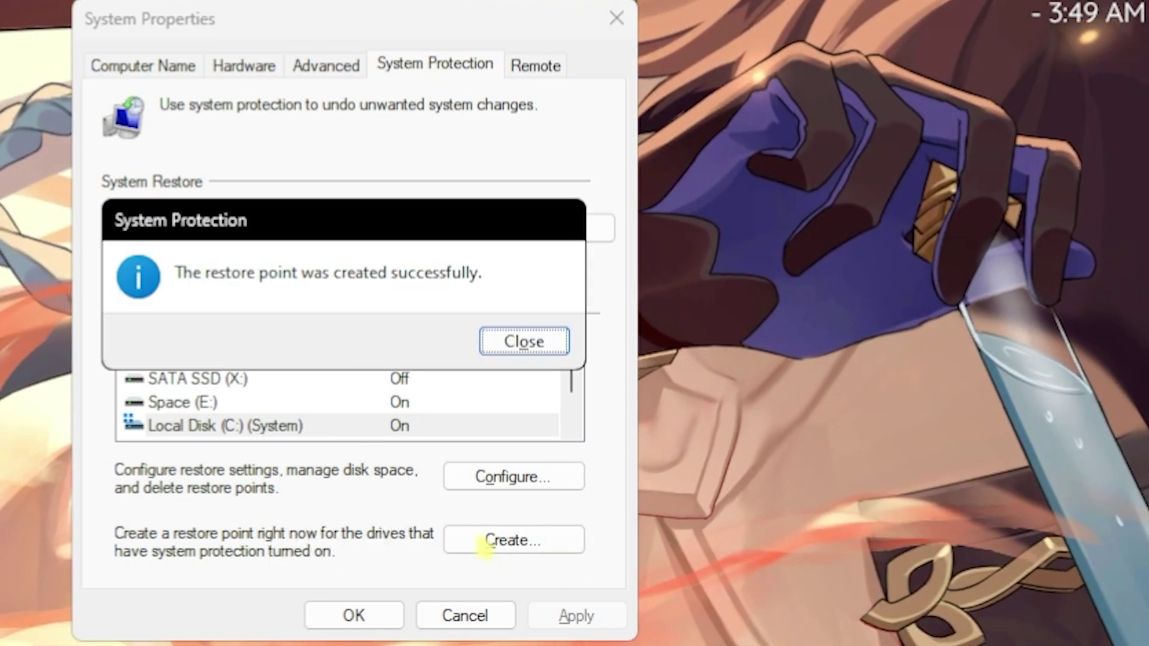
pyautogui.click(523, 342)
pyautogui.press('Escape')
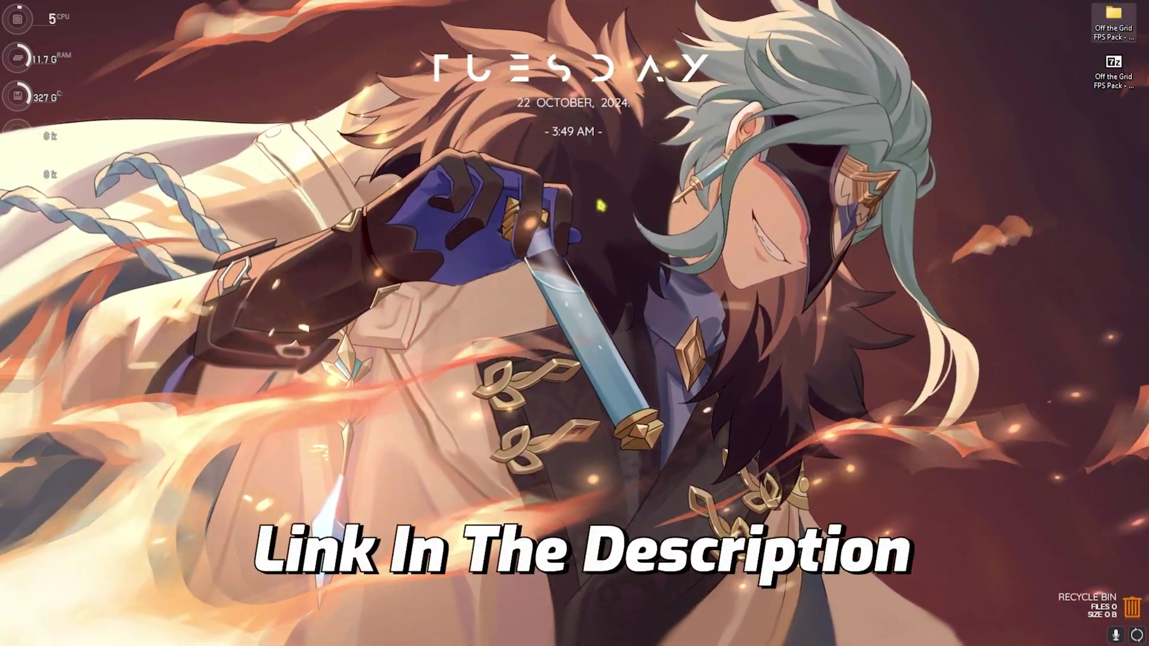
# Open the Off the Grid FPS Pack folder from the desktop and view the AMD folder inside 1- CPU Priority
pyautogui.doubleClick(1114, 26)
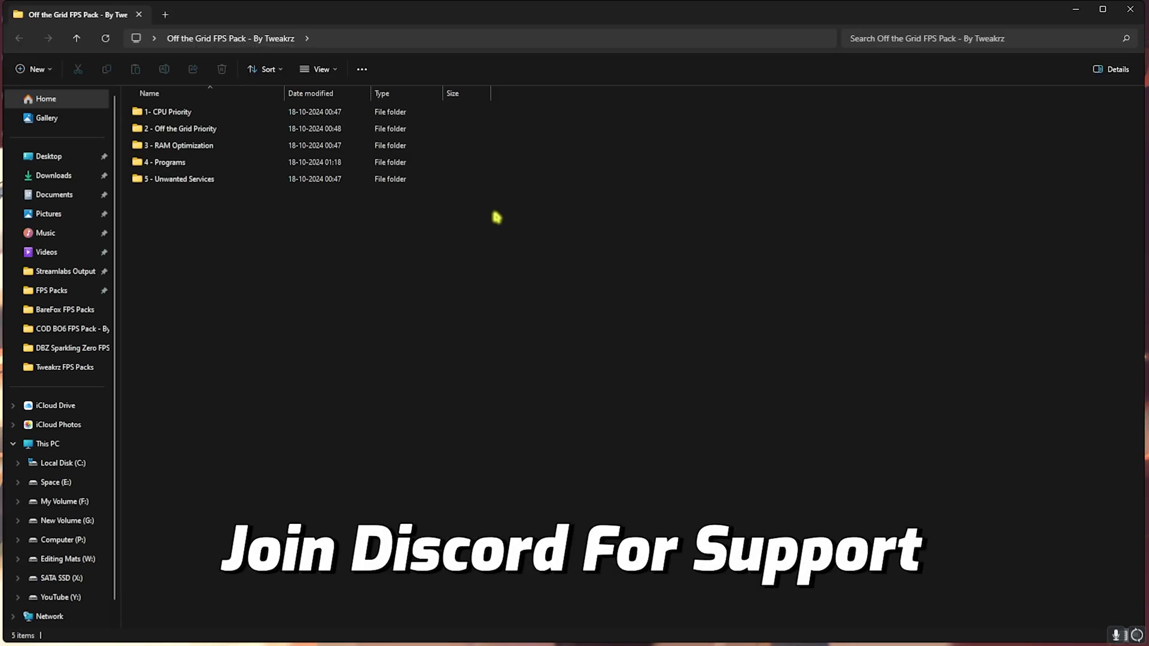
pyautogui.click(183, 113)
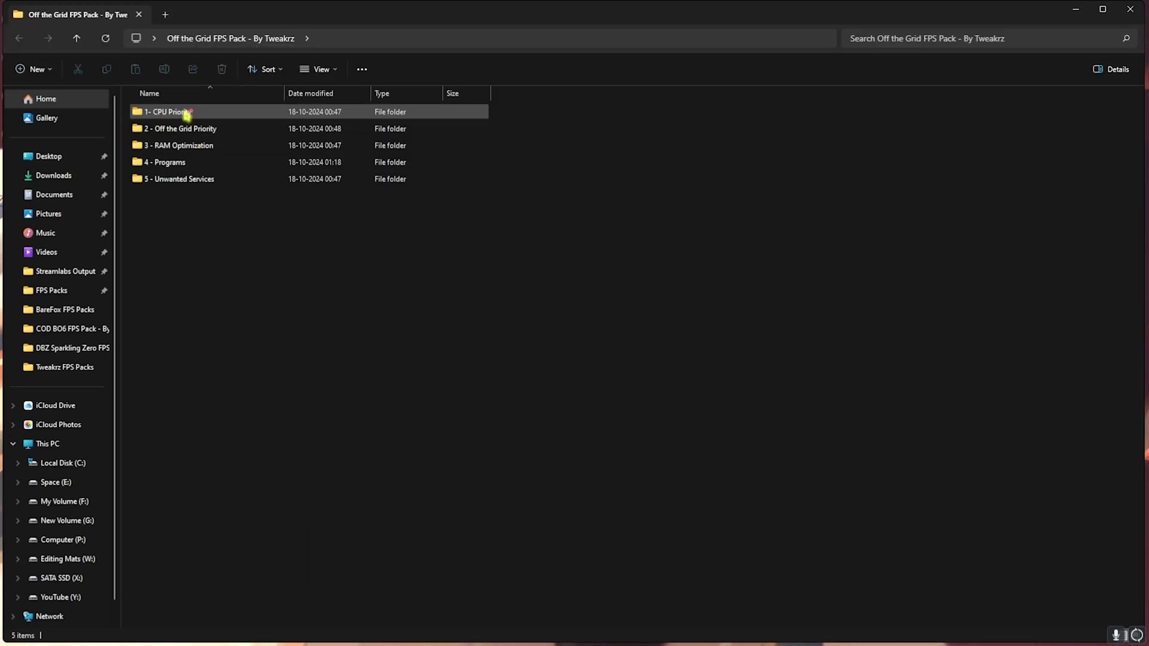
pyautogui.doubleClick(187, 114)
pyautogui.doubleClick(187, 113)
pyautogui.click(330, 38)
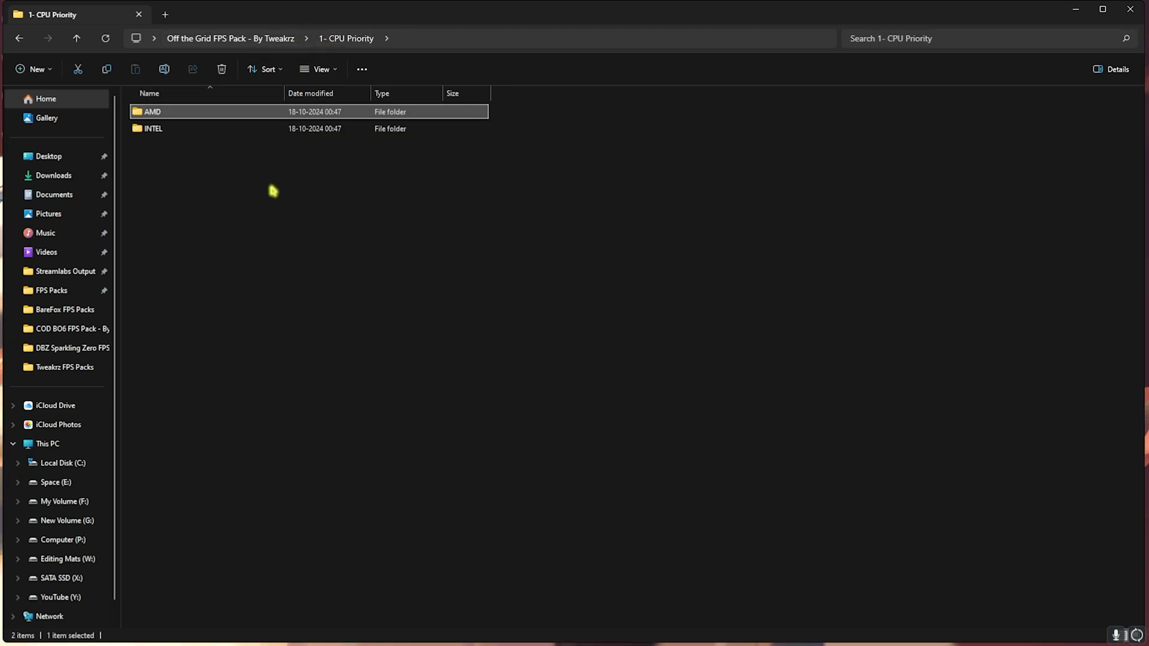
pyautogui.doubleClick(235, 111)
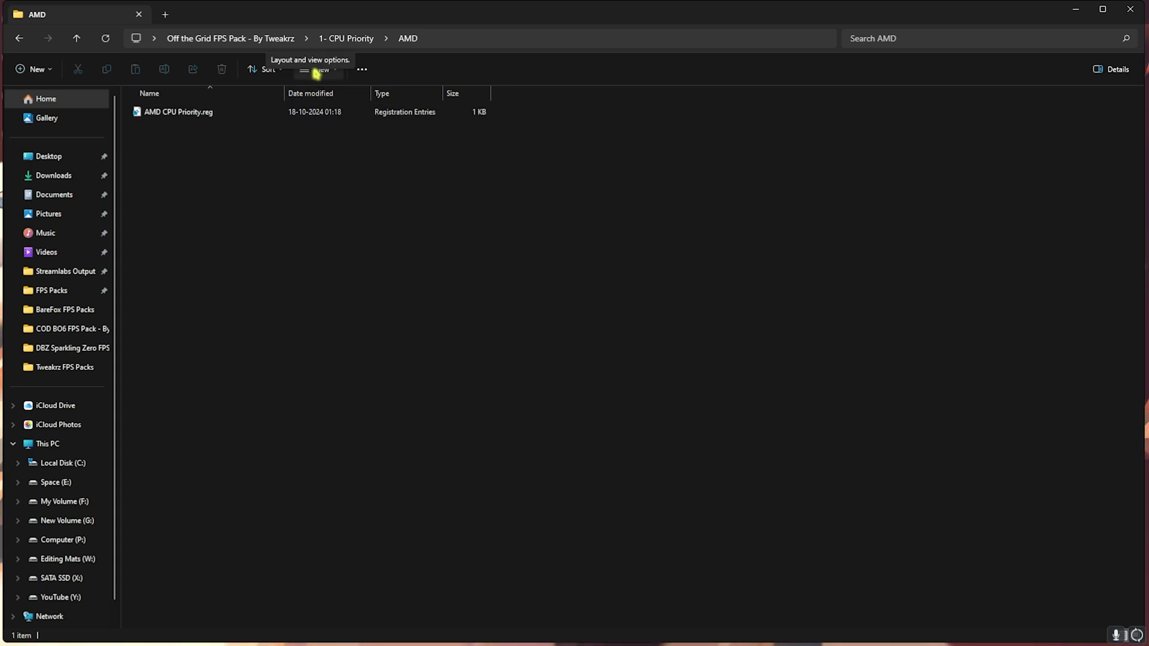
# Review the registry files in 2 - Off the Grid Priority and select 32GB Ram.reg in 3 - RAM Optimization
pyautogui.click(270, 38)
pyautogui.doubleClick(166, 131)
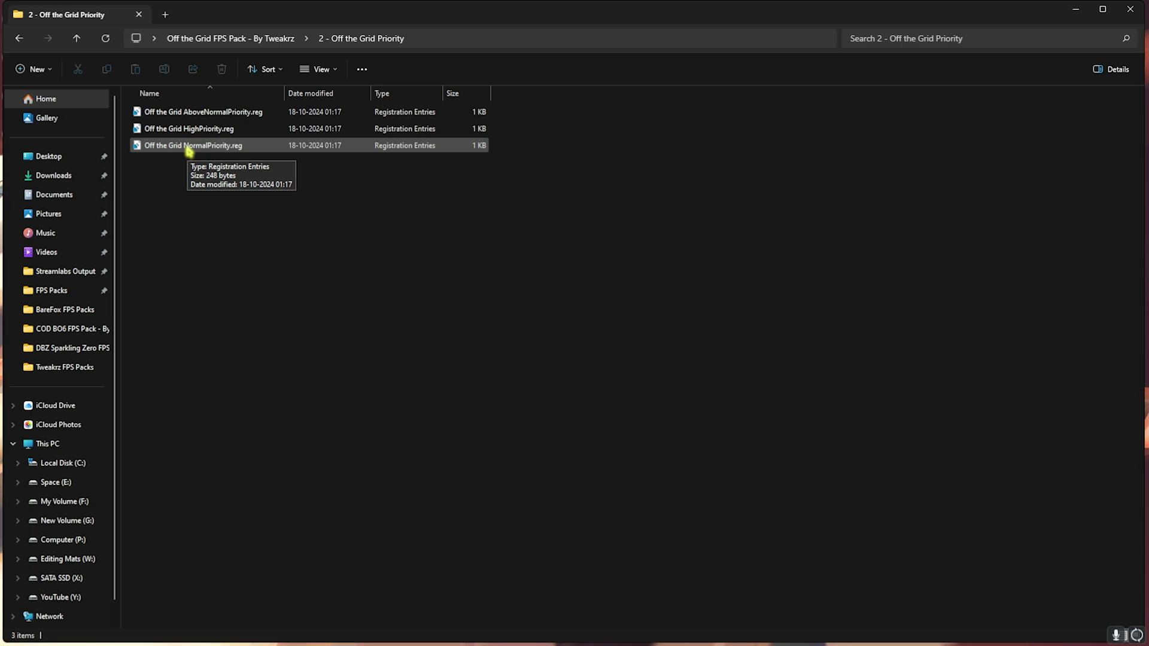
pyautogui.click(221, 39)
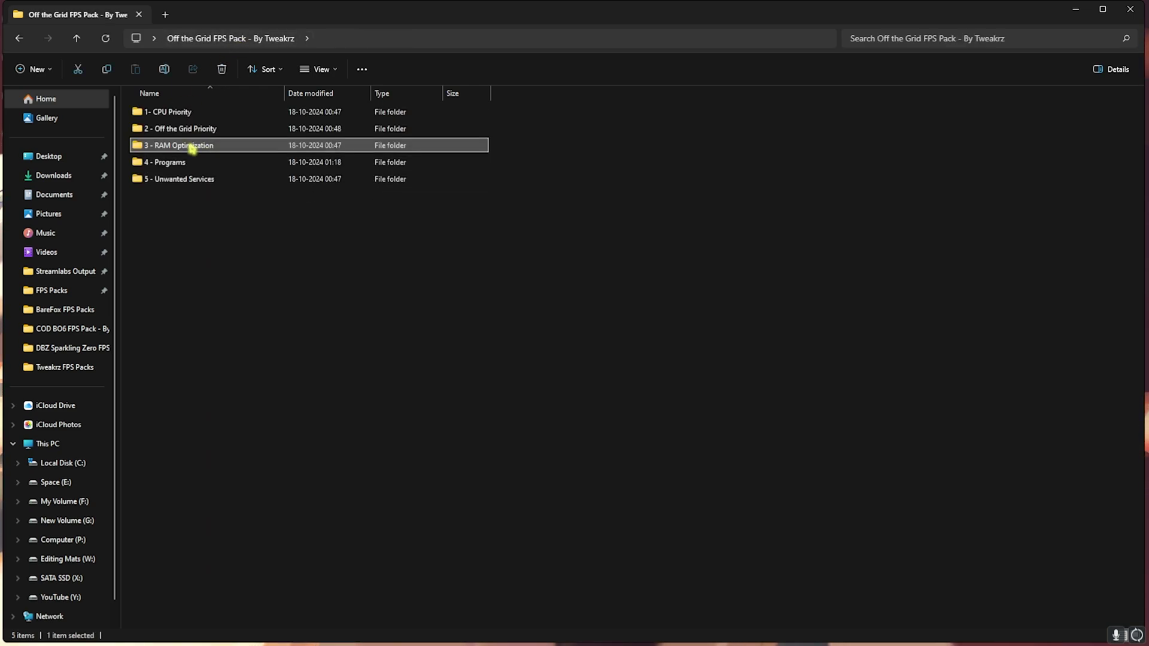
pyautogui.doubleClick(189, 146)
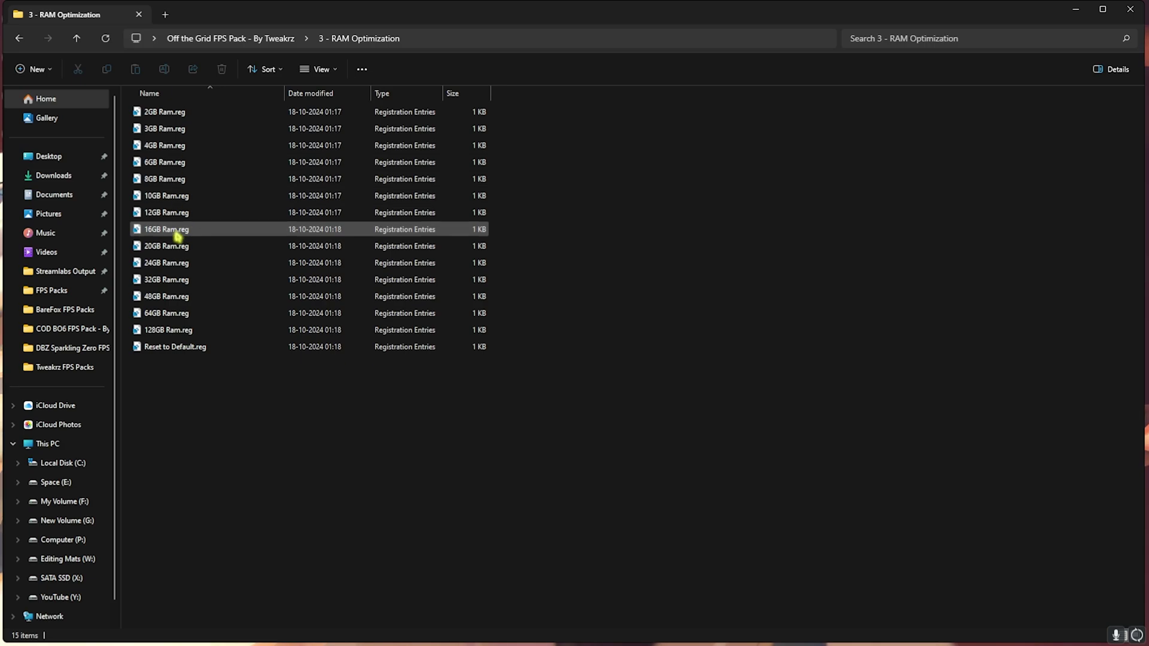
pyautogui.click(174, 280)
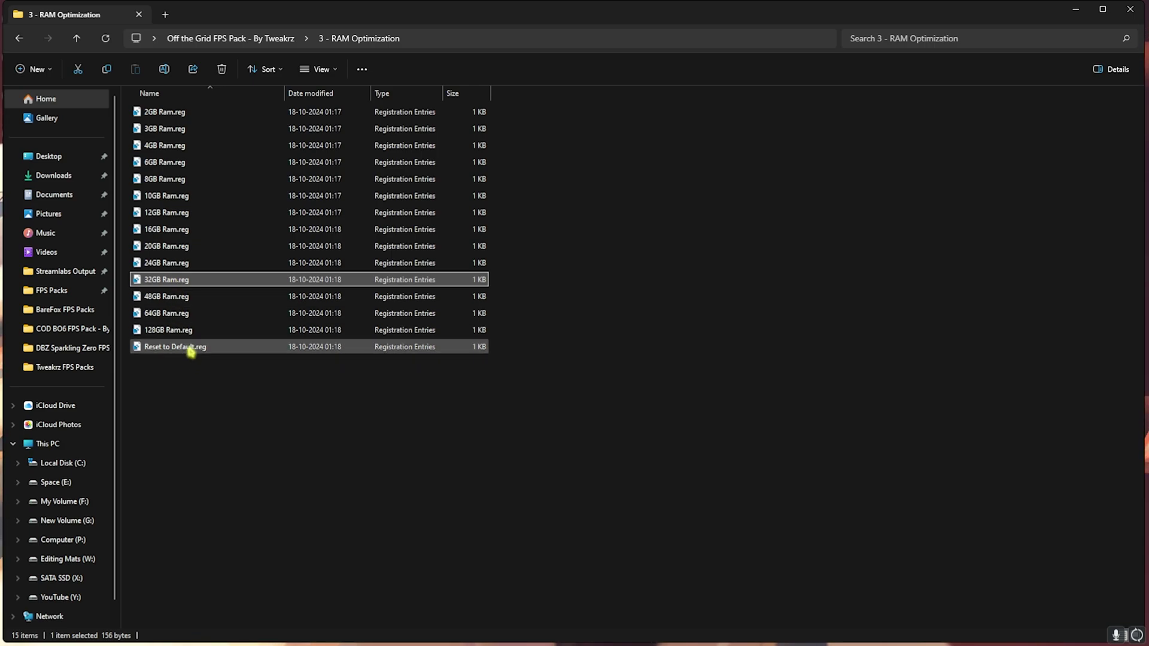
# Go to the 4 - Programs folder, run Cache Cleaner.bat as administrator, and close its console window
pyautogui.click(246, 38)
pyautogui.doubleClick(192, 160)
pyautogui.moveTo(275, 256); pyautogui.dragTo(180, 179)
pyautogui.click(184, 117)
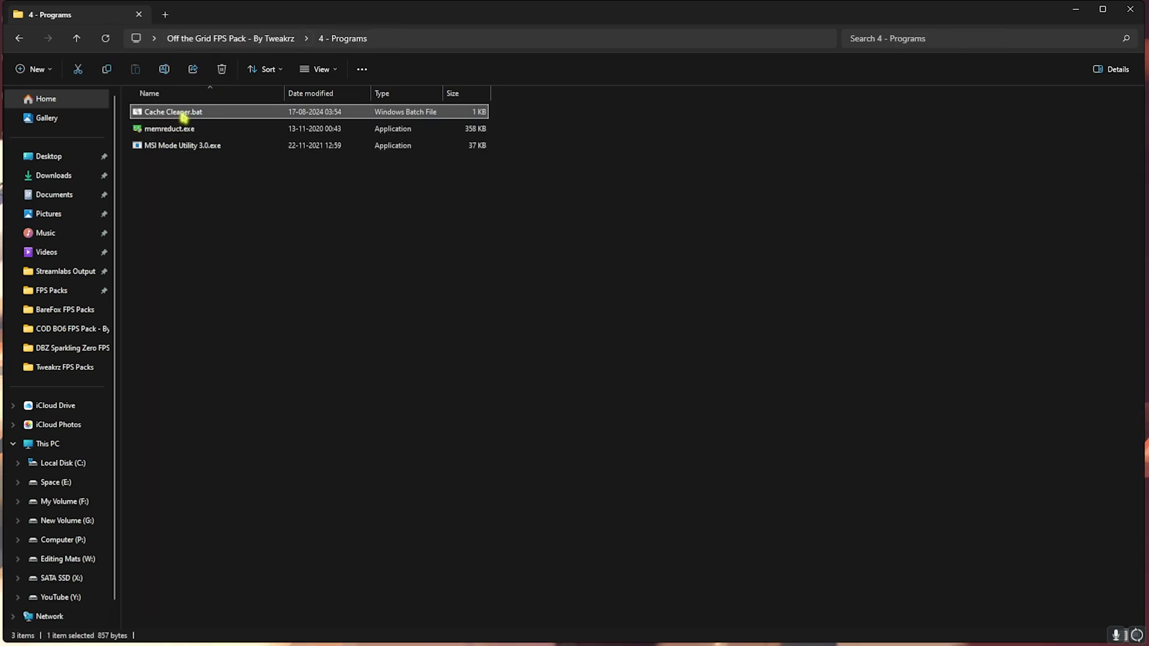
pyautogui.rightClick(184, 117)
pyautogui.click(215, 193)
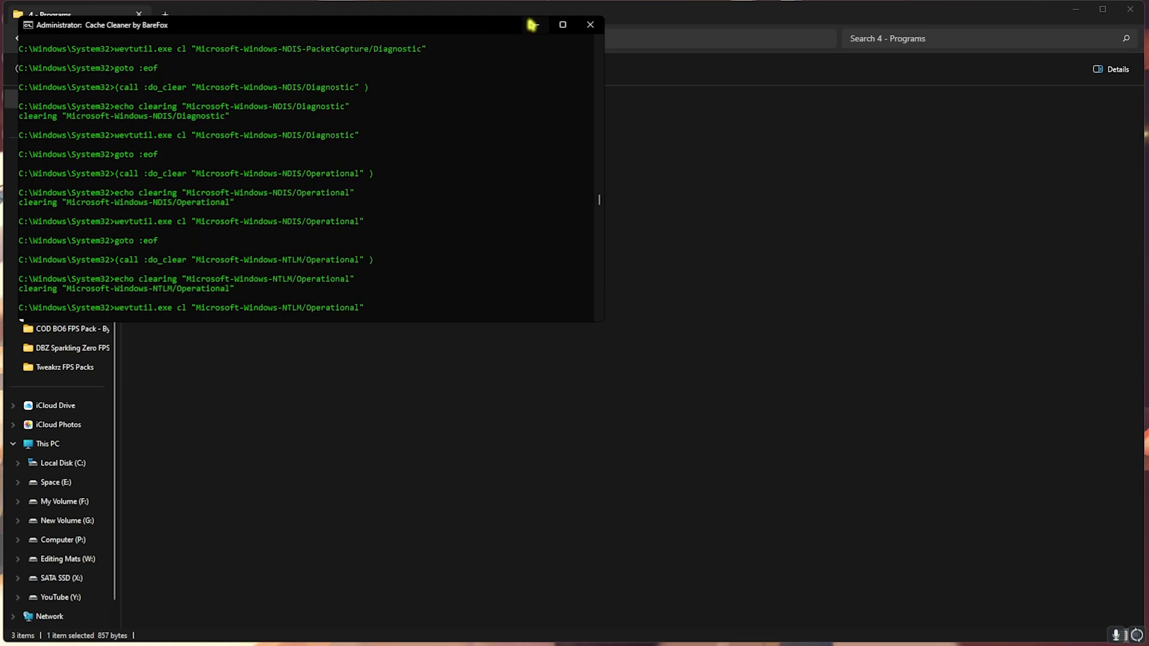
pyautogui.click(590, 25)
pyautogui.click(201, 130)
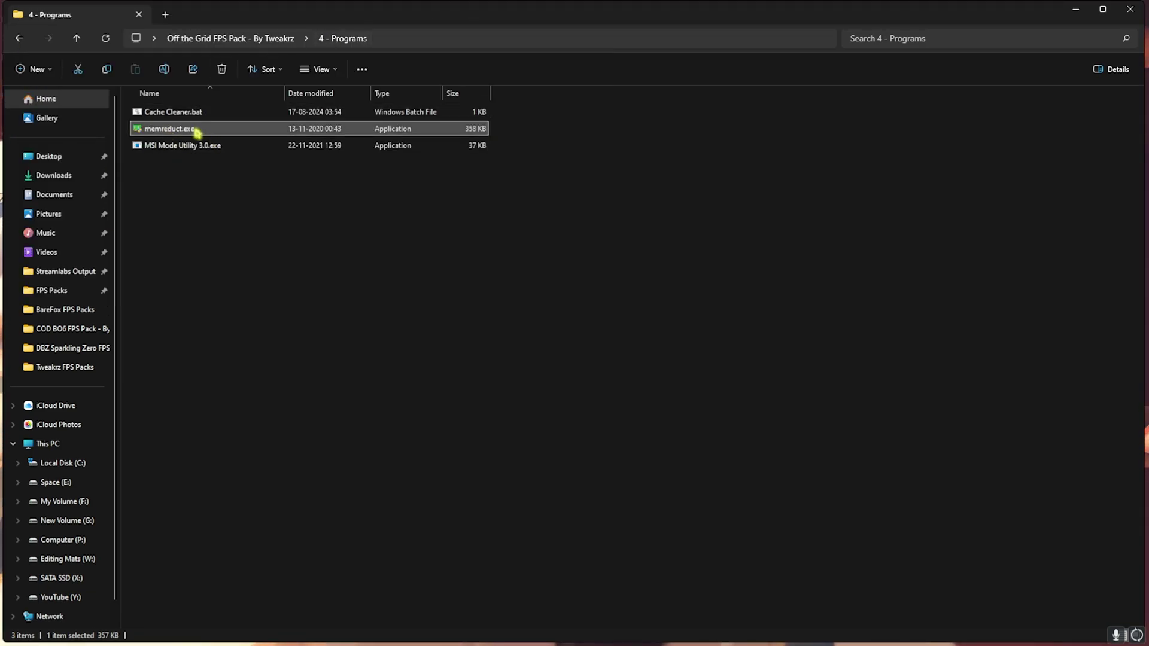
pyautogui.doubleClick(198, 130)
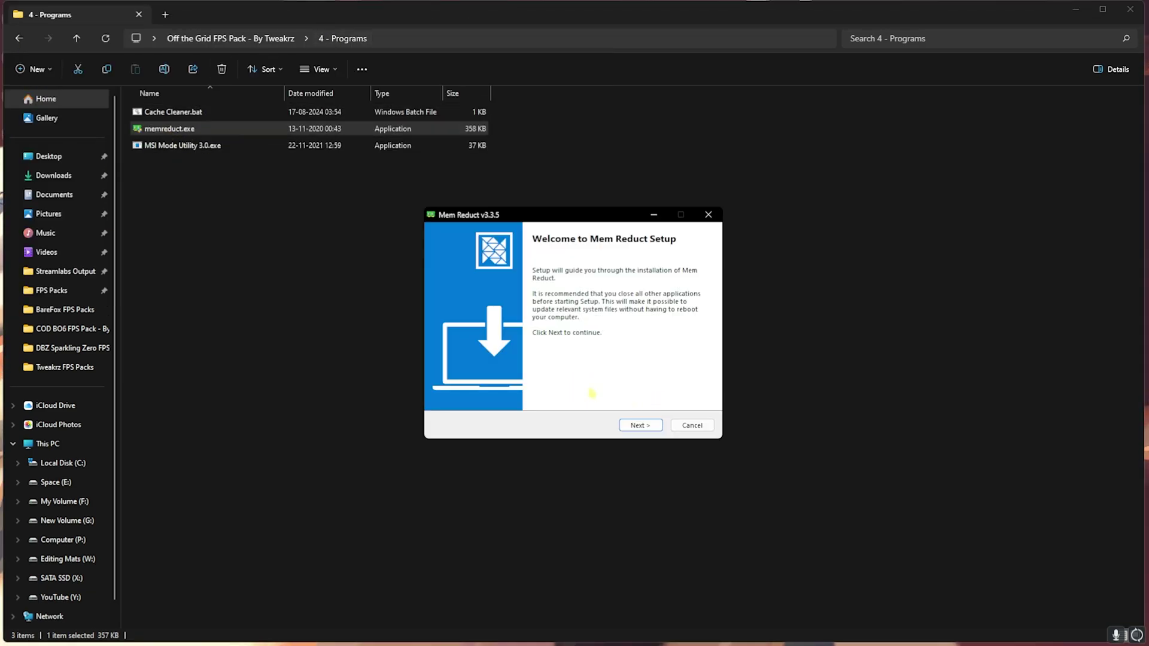
pyautogui.click(709, 215)
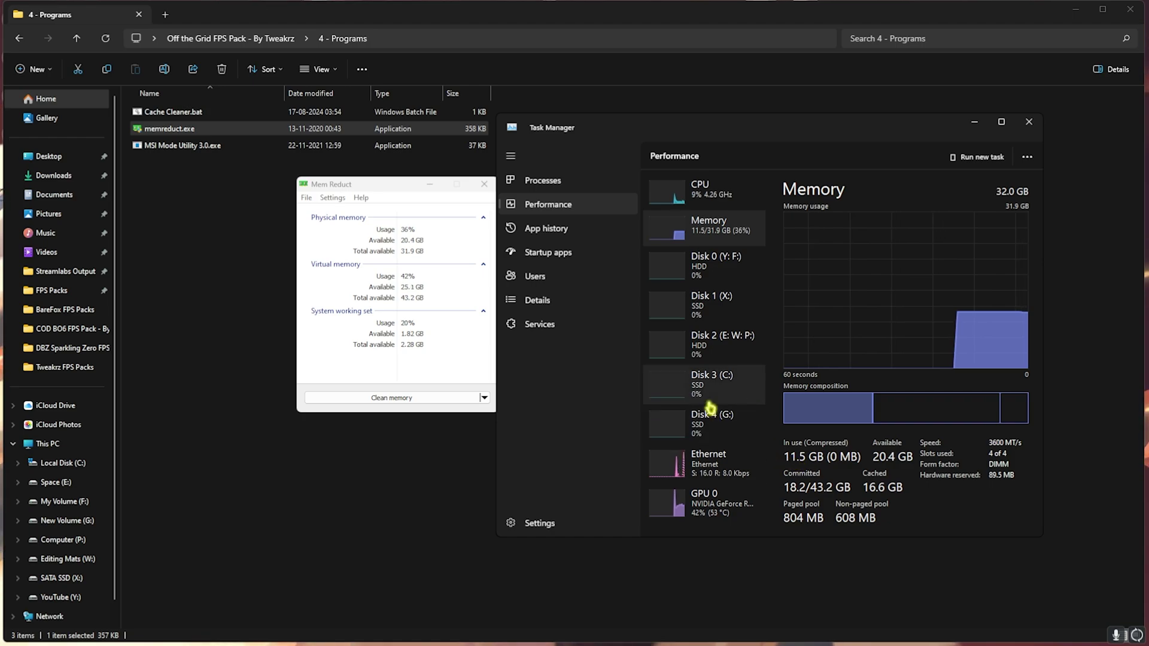
# Clean the system memory with Mem Reduct and confirm the cleaning
pyautogui.click(414, 399)
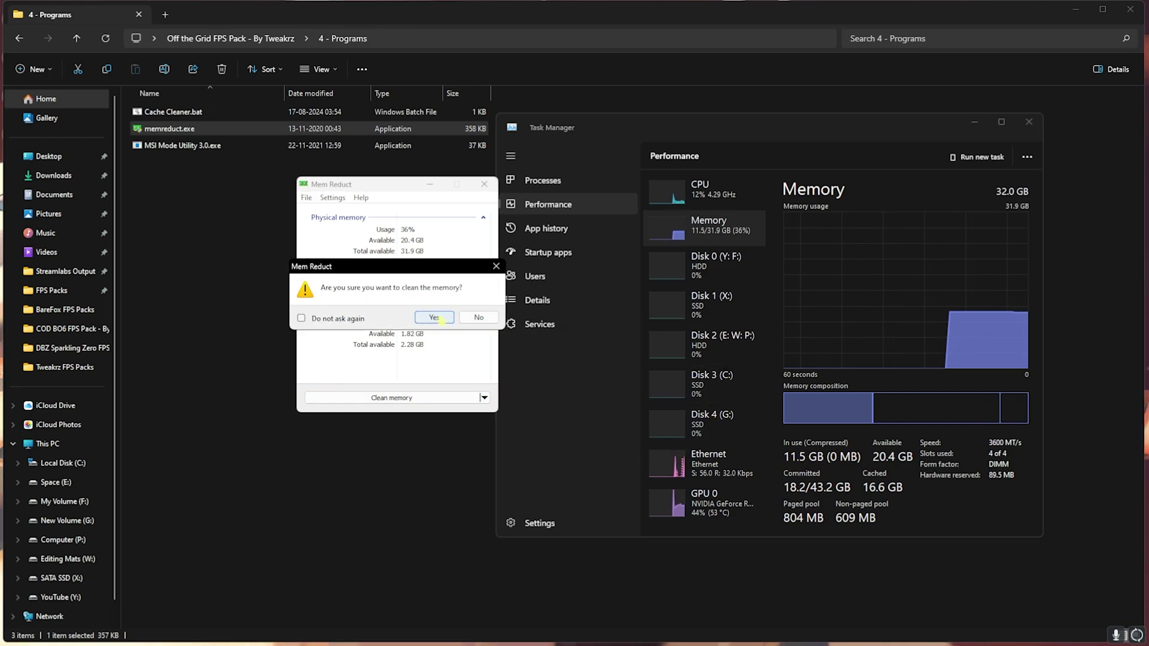
pyautogui.click(435, 317)
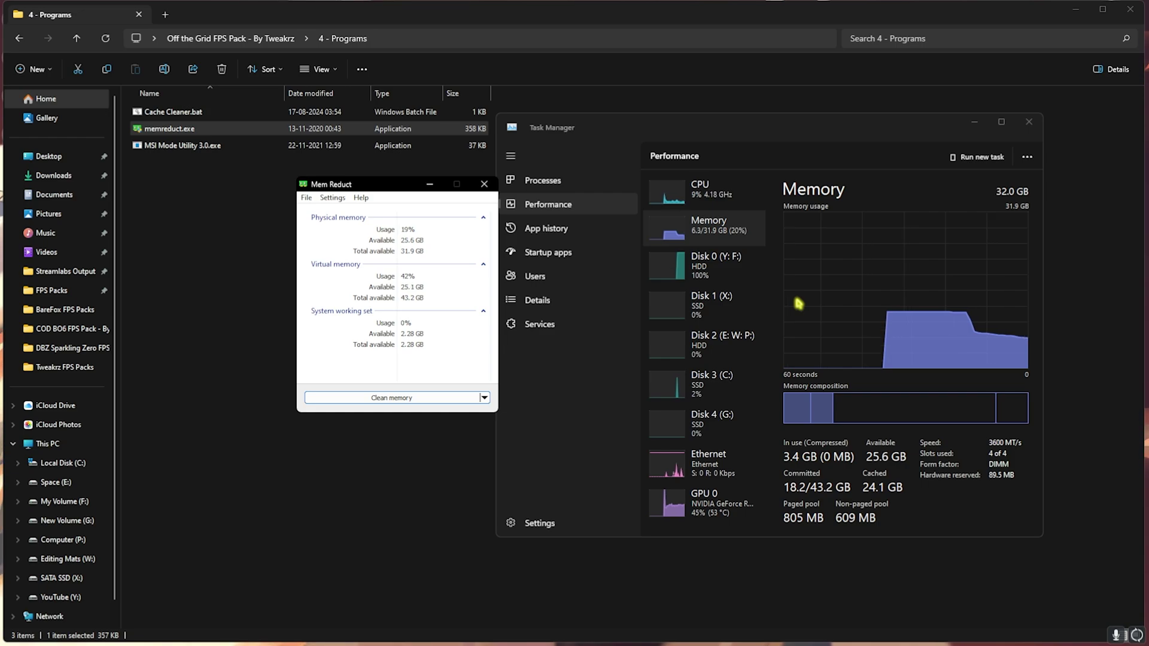
# Run MSI Mode Utility 3.0 as administrator and check the MSI mode and interrupt priority of the NVIDIA GeForce RTX 2070 SUPER
pyautogui.click(178, 147)
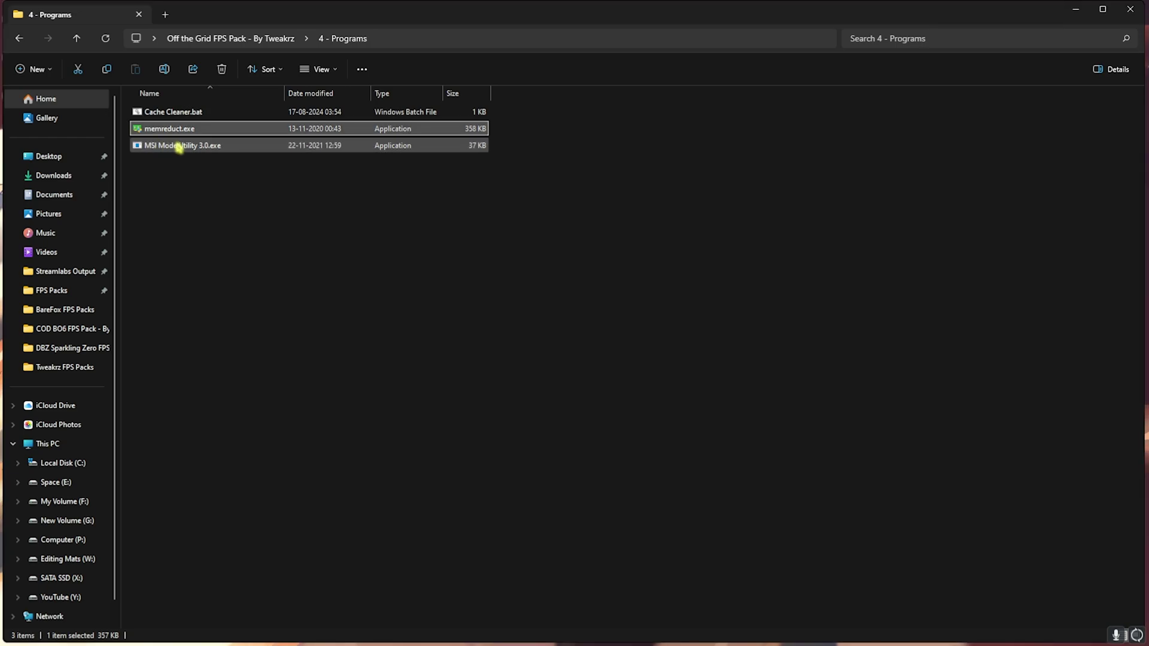
pyautogui.rightClick(211, 150)
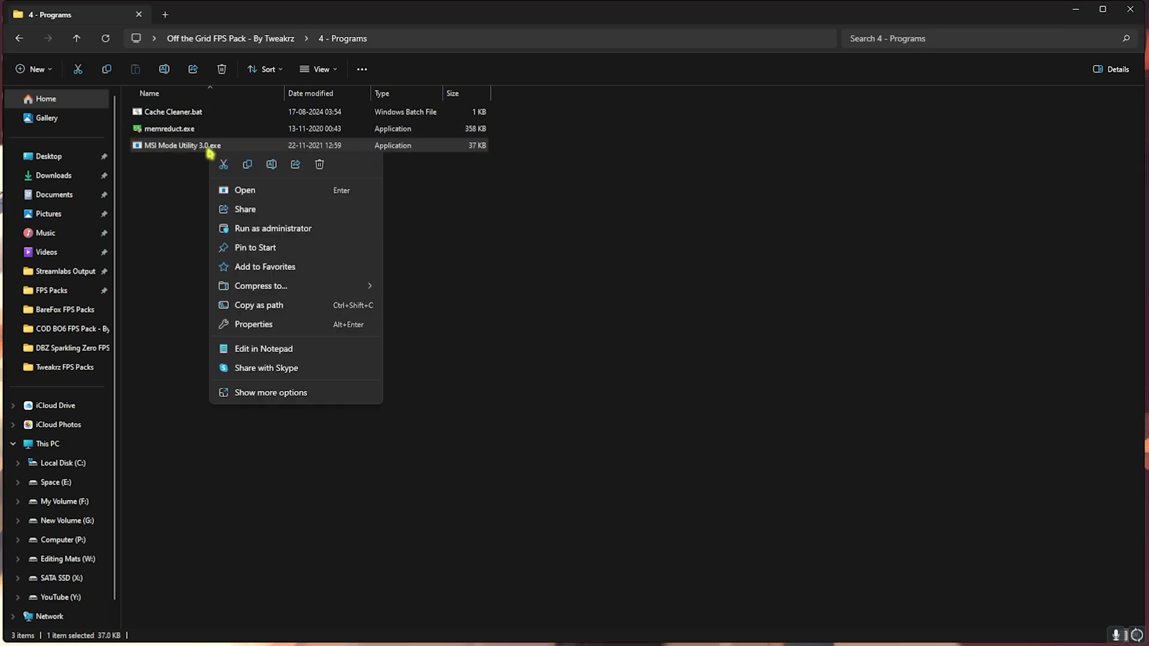
pyautogui.click(257, 228)
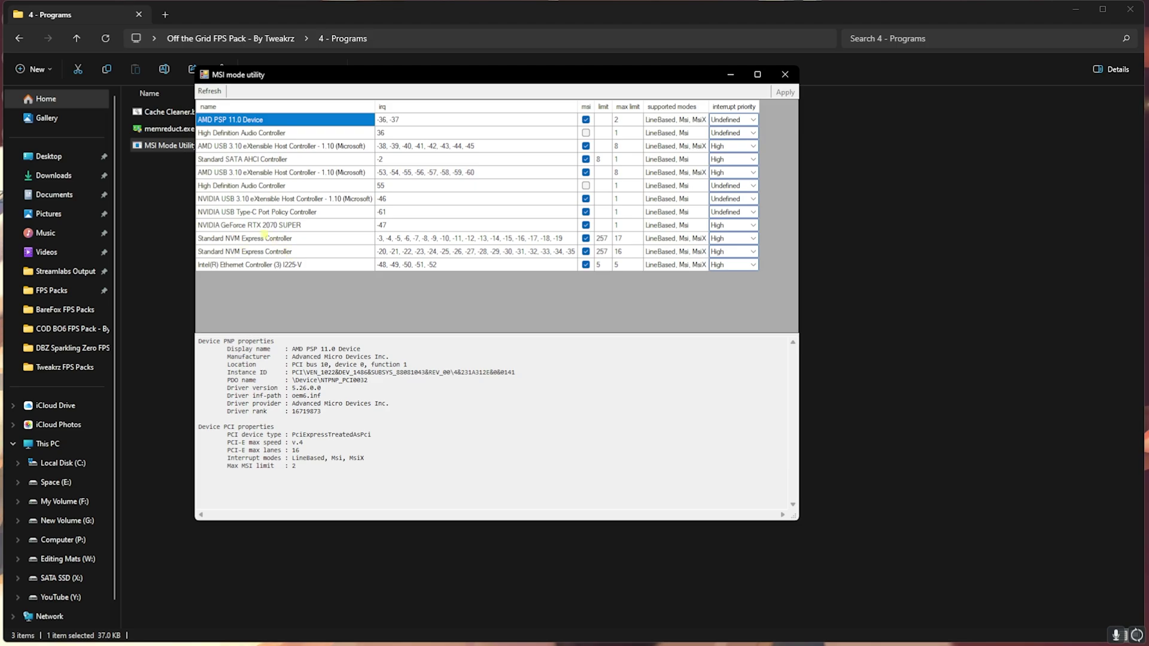
pyautogui.click(245, 226)
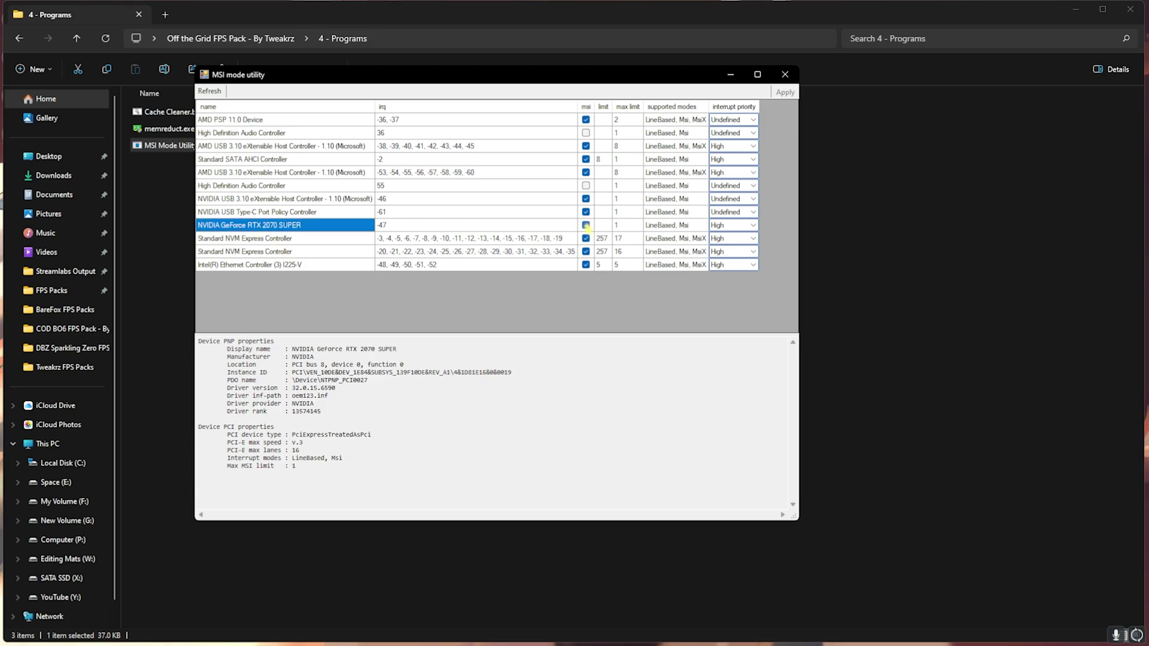
pyautogui.click(753, 226)
pyautogui.click(753, 225)
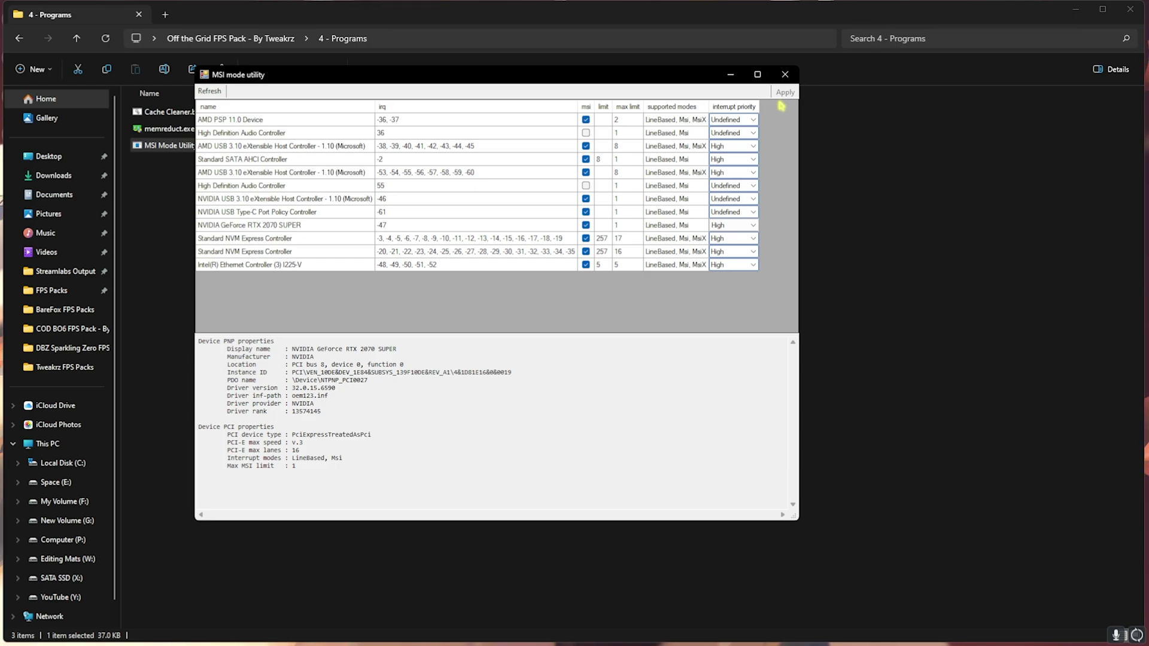
pyautogui.click(784, 74)
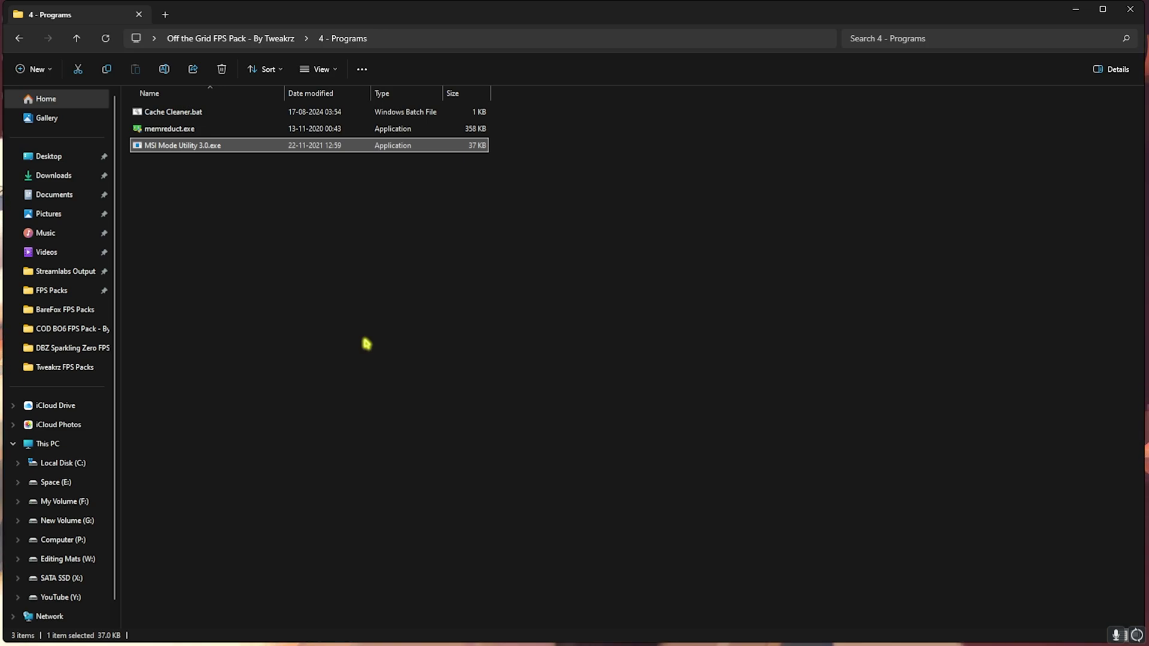
# Open the 5 - Unwanted Services folder and select the registry files from Disable Core Parking.reg through Win32PrioritySeperation.reg
pyautogui.click(257, 38)
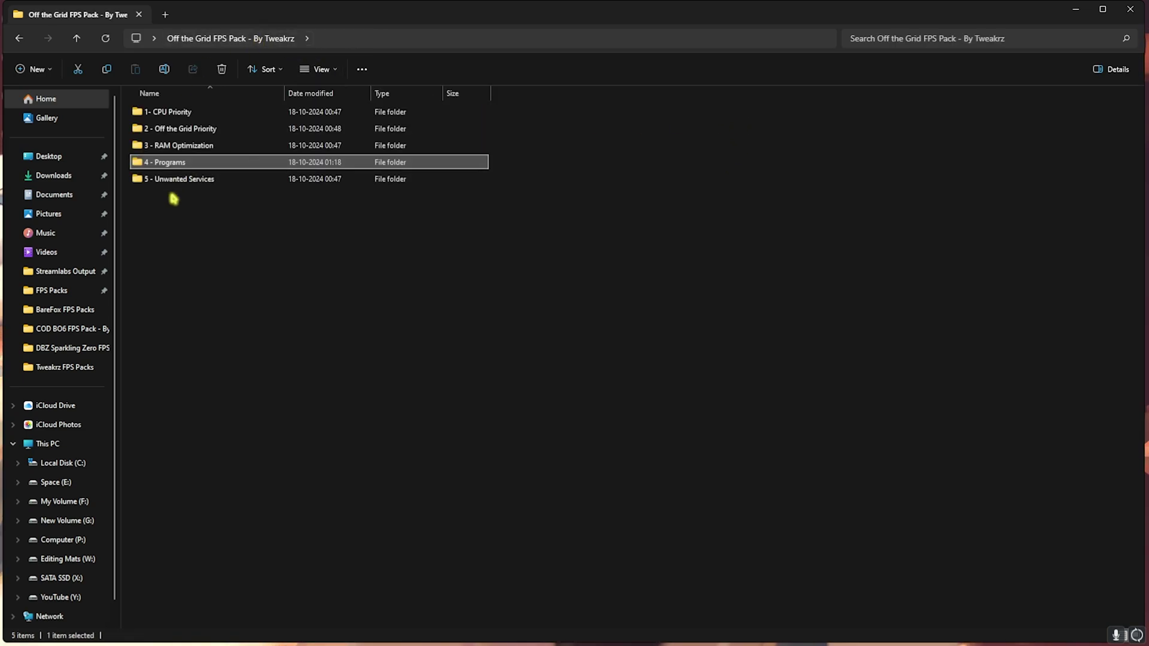
pyautogui.doubleClick(168, 180)
pyautogui.moveTo(234, 306); pyautogui.dragTo(163, 398)
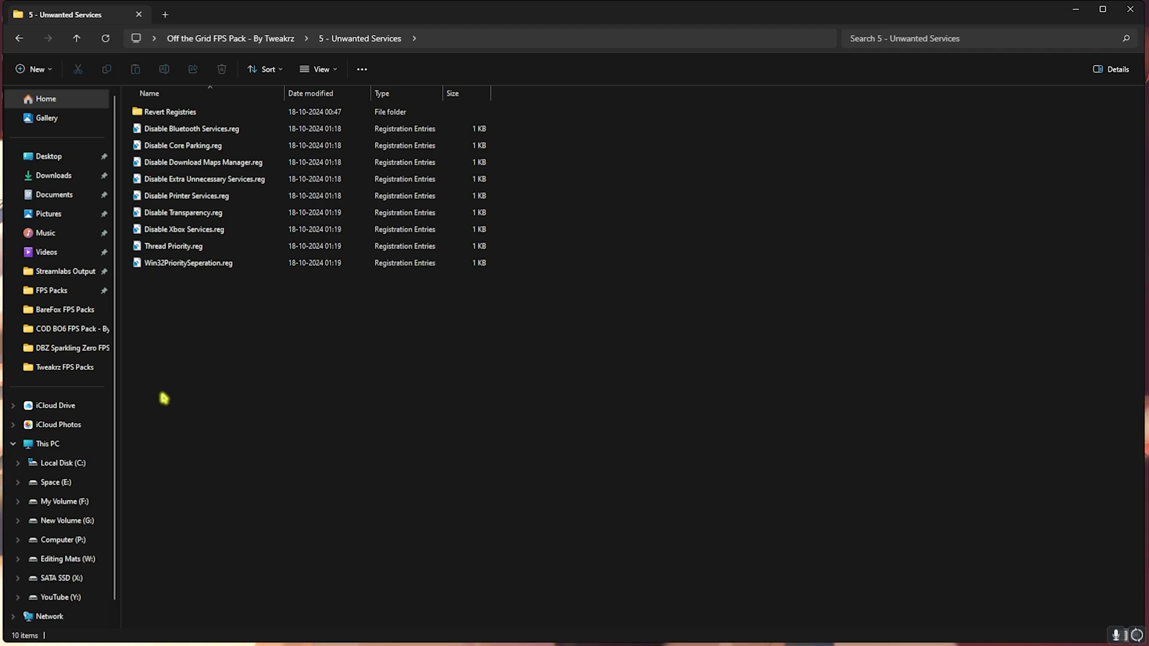
pyautogui.click(196, 130)
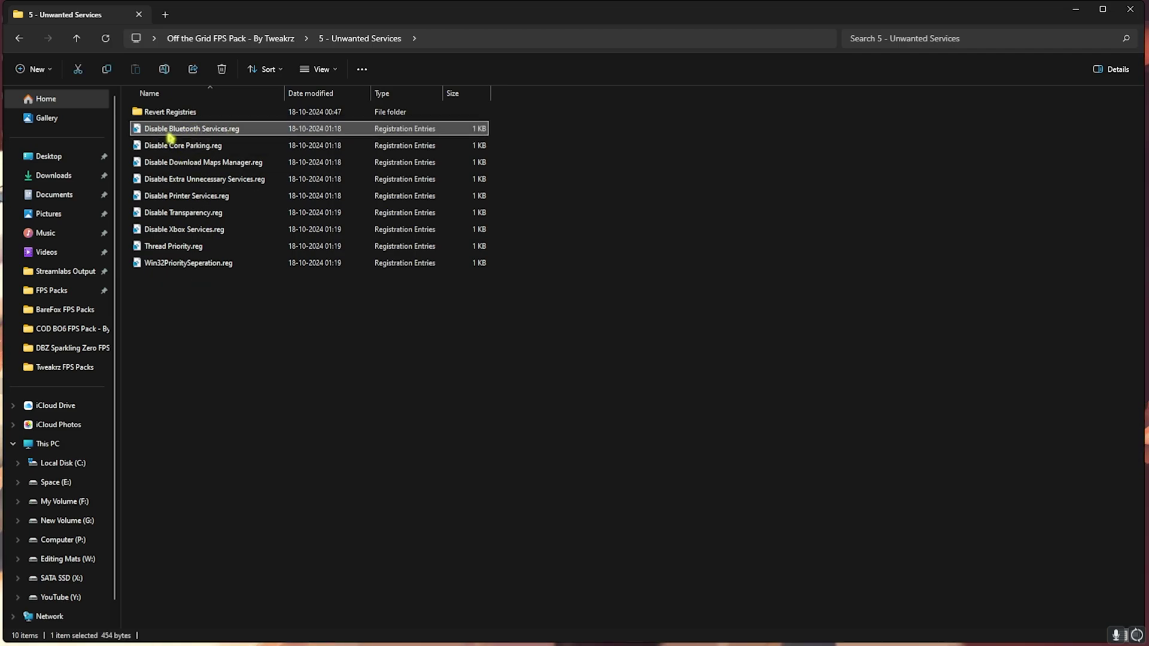
pyautogui.moveTo(226, 327); pyautogui.dragTo(177, 144)
pyautogui.moveTo(234, 361); pyautogui.dragTo(200, 149)
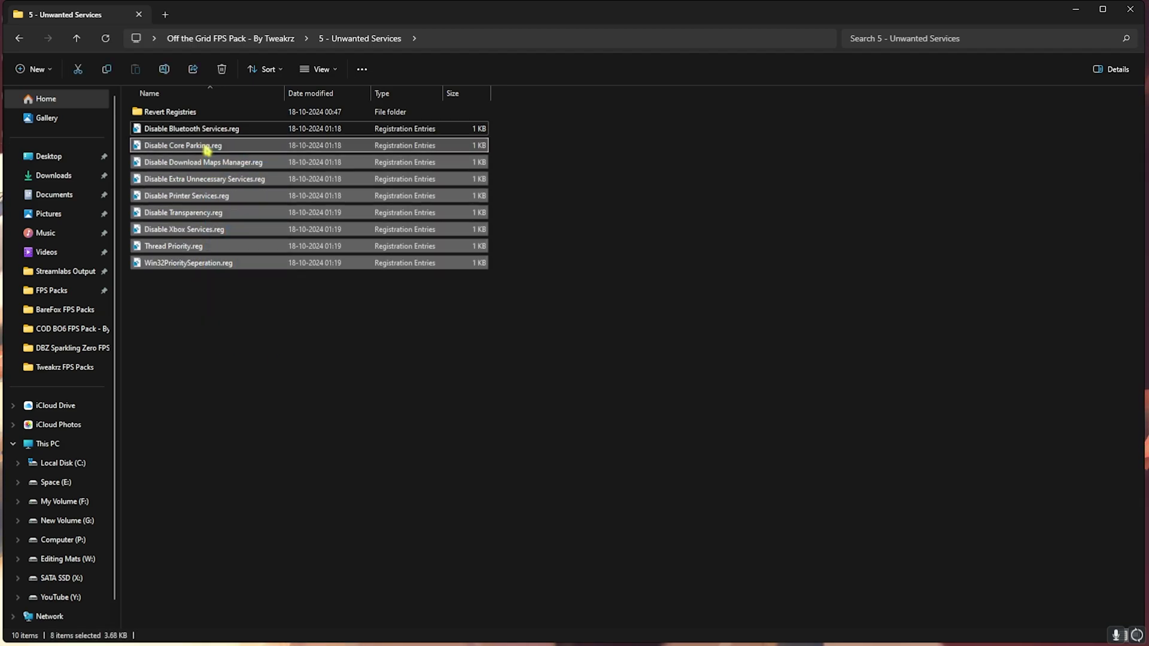
# Clear the file selection, look into the Revert Registries folder, and return to the 5 - Unwanted Services folder
pyautogui.click(249, 379)
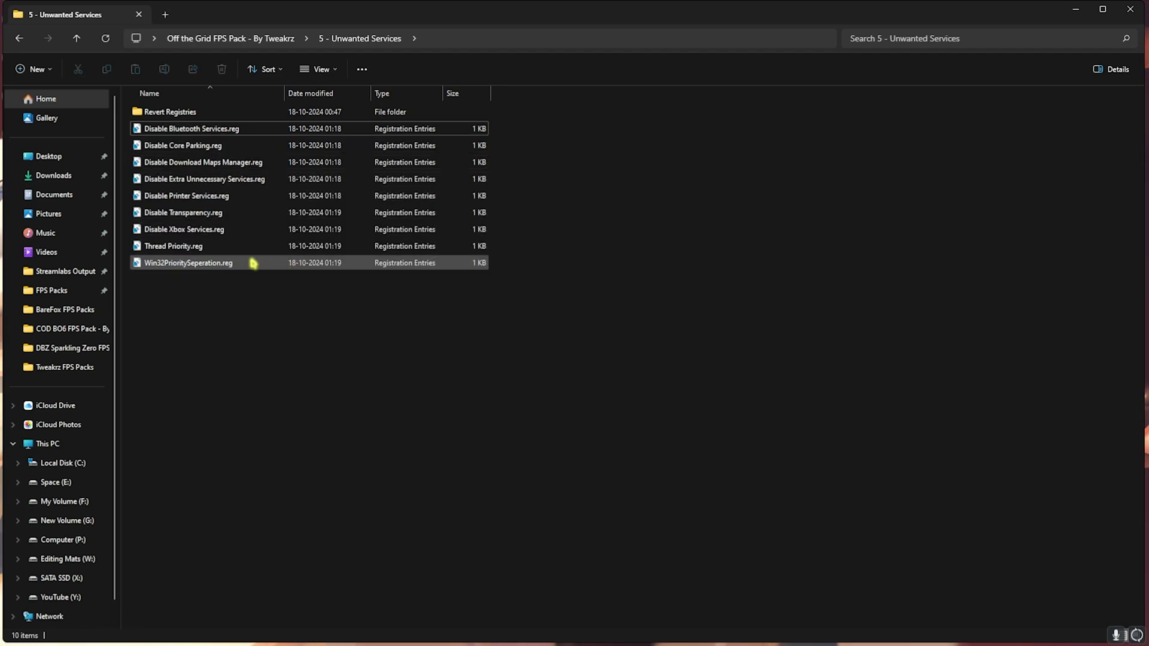
pyautogui.doubleClick(197, 116)
pyautogui.click(359, 38)
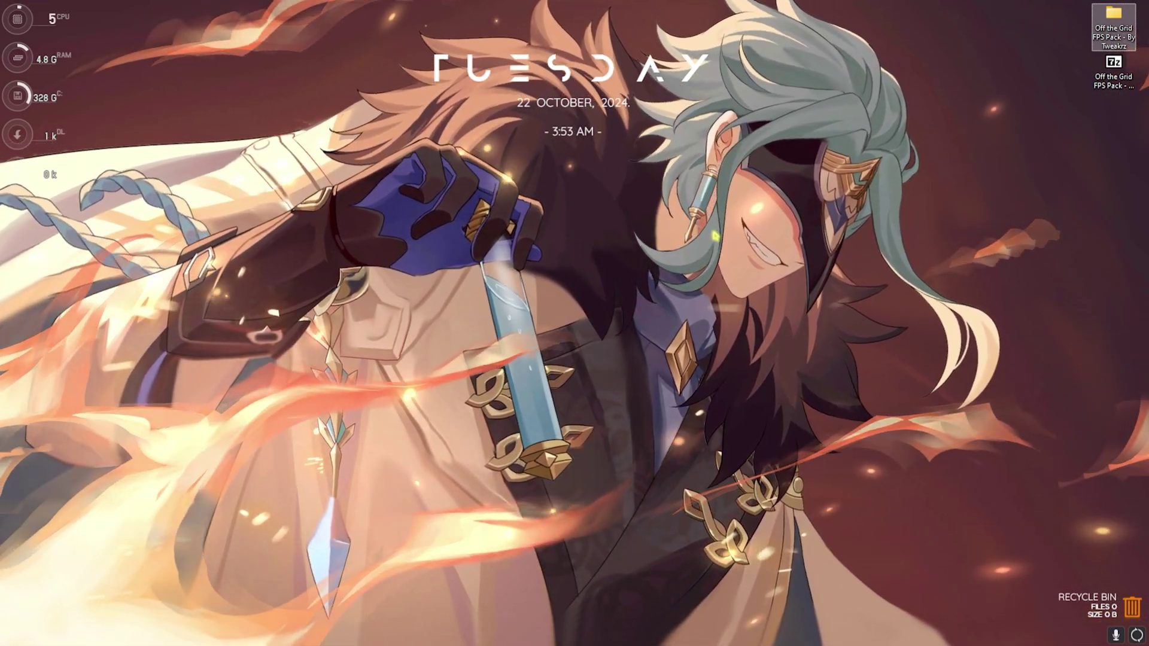
# Open the Windows performance options, go to the virtual memory settings, and select the initial paging file size of drive C:
pyautogui.press('super')
pyautogui.write('adjust the appearance and performance of windows')
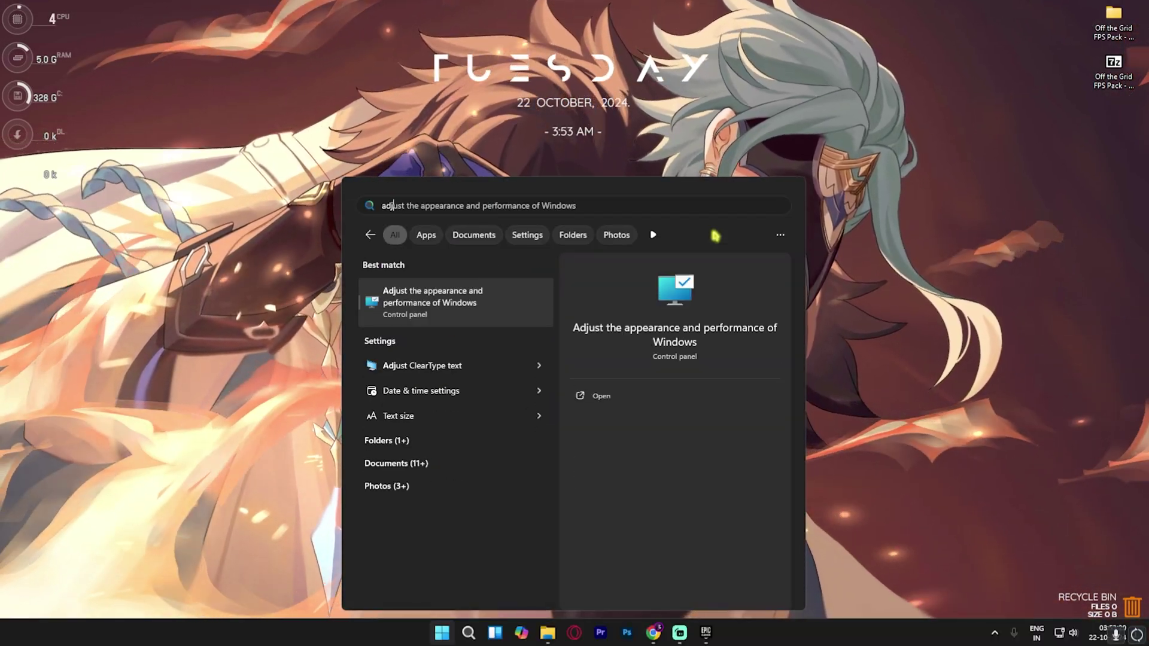
pyautogui.press('Return')
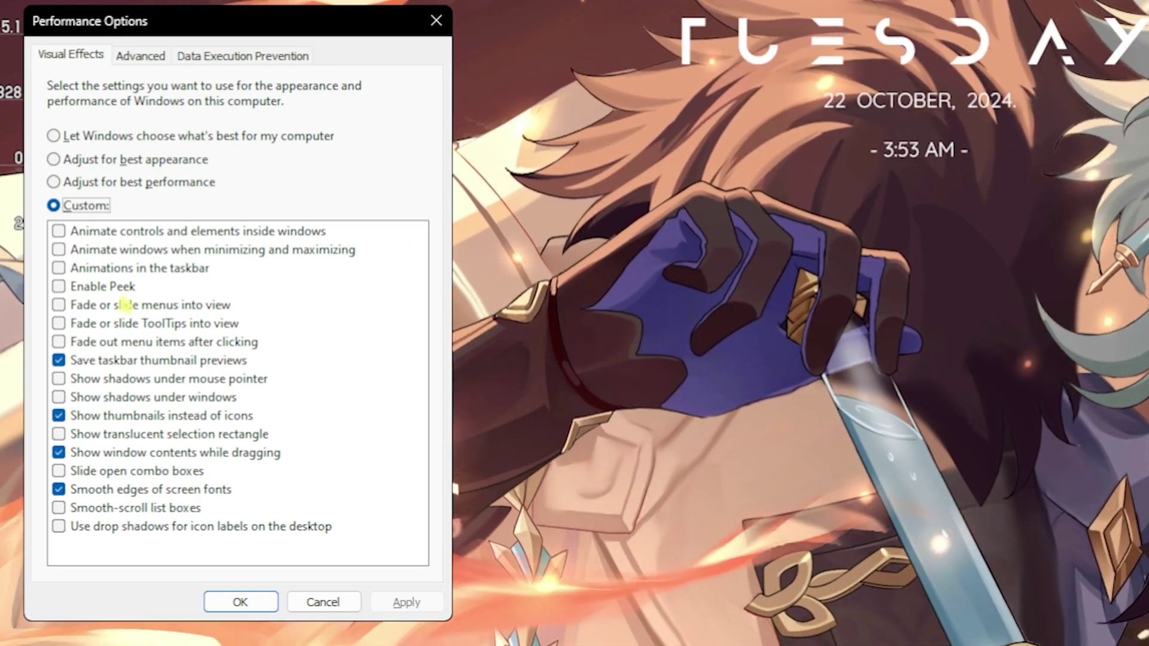
pyautogui.click(144, 55)
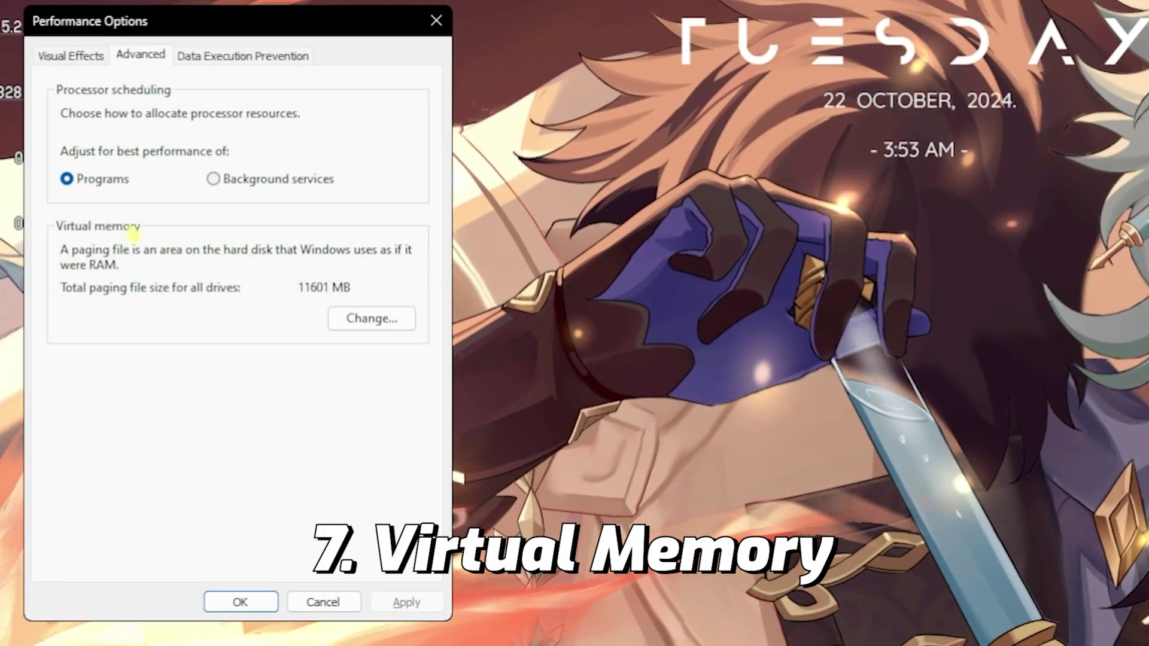
pyautogui.click(347, 320)
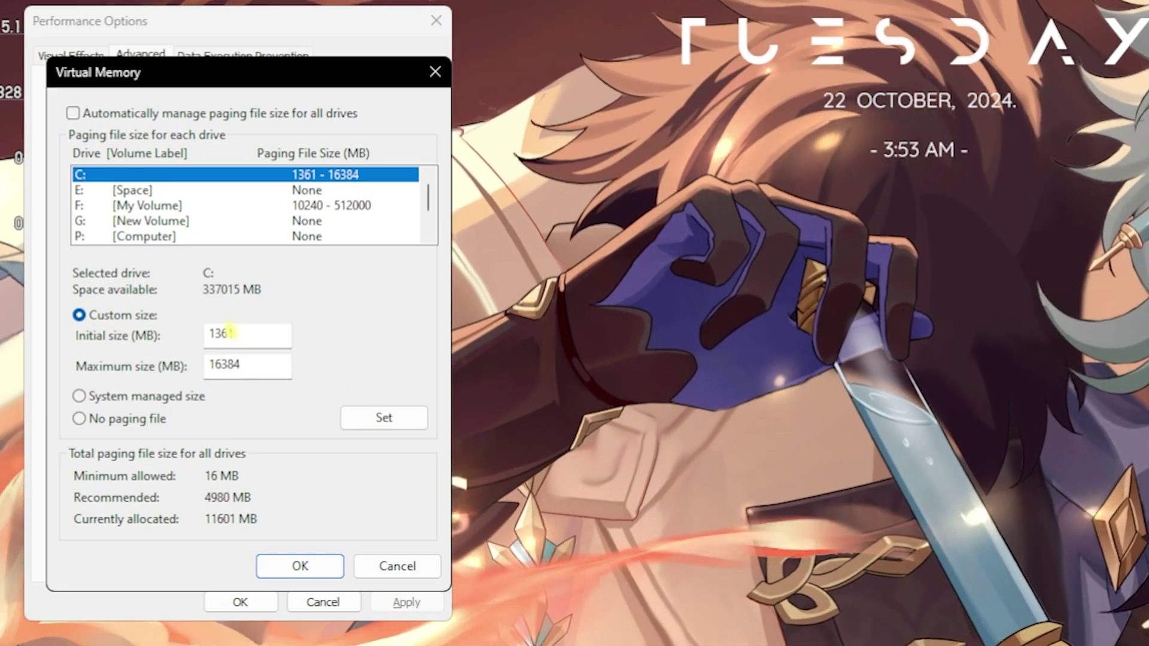
pyautogui.moveTo(259, 335); pyautogui.dragTo(215, 334)
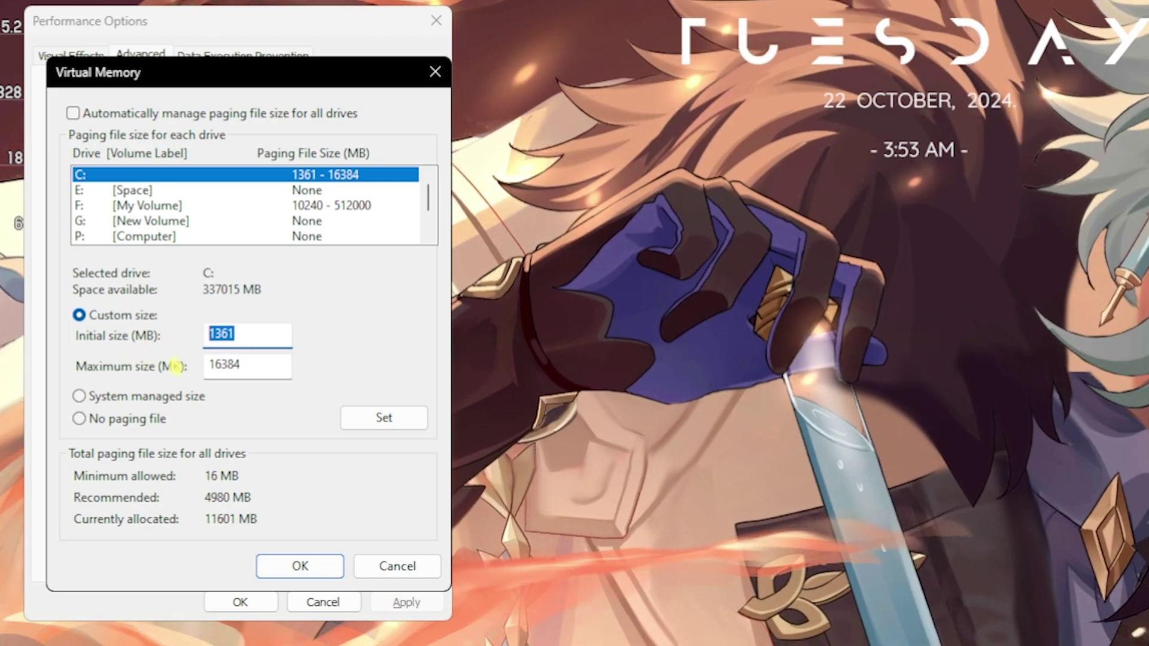
# Open Calculator, multiply 32 by 1024, and divide the result by 2
pyautogui.press('super')
pyautogui.write('calculator')
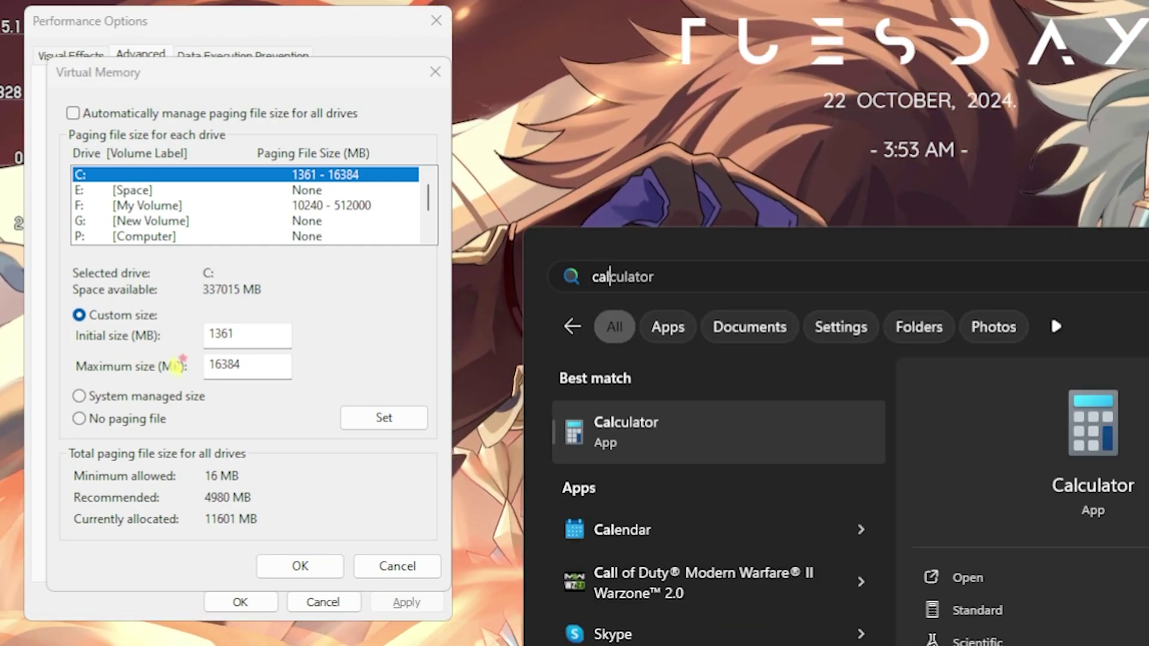
pyautogui.press('Return')
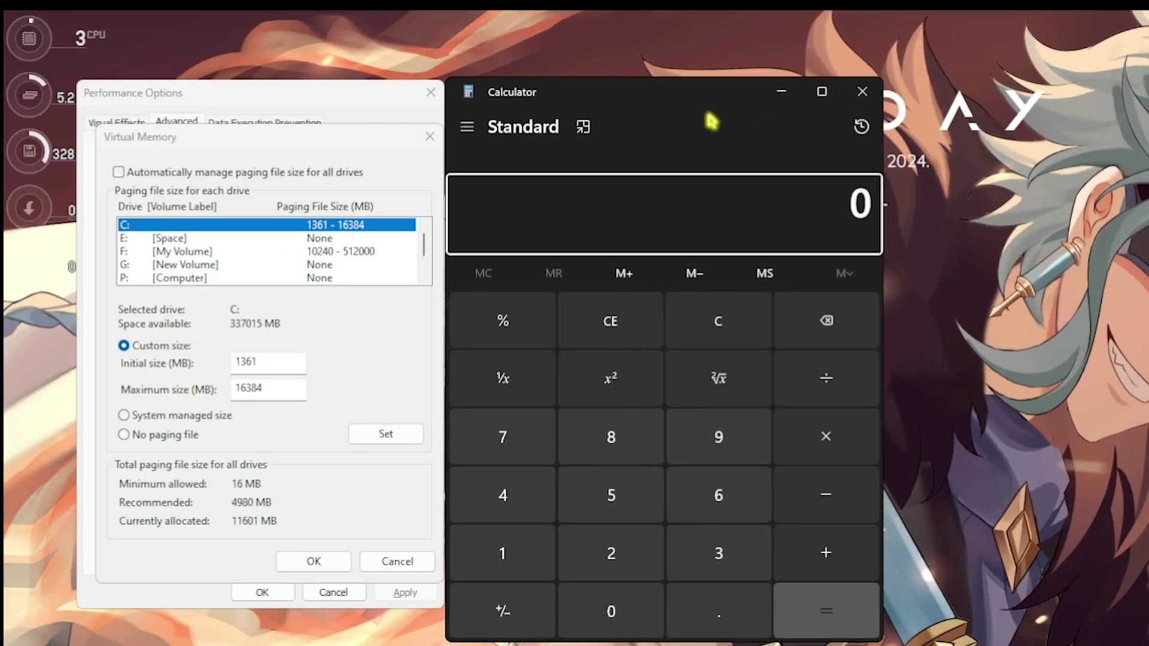
pyautogui.click(827, 462)
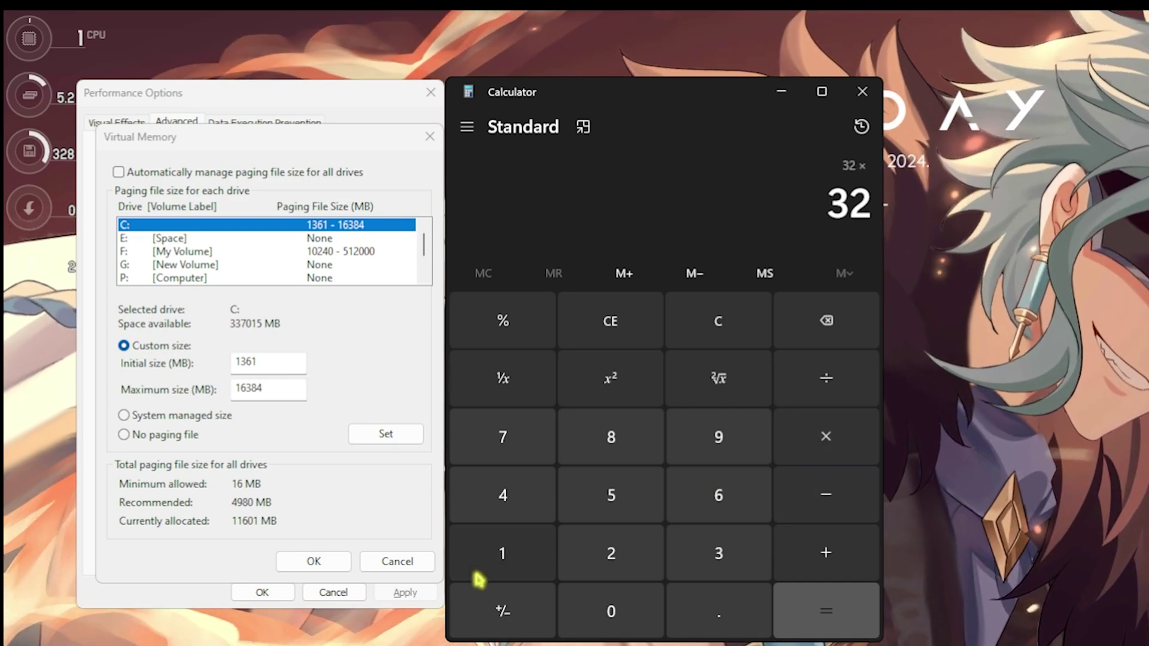
pyautogui.click(491, 569)
pyautogui.click(604, 604)
pyautogui.click(611, 554)
pyautogui.click(503, 496)
pyautogui.click(826, 608)
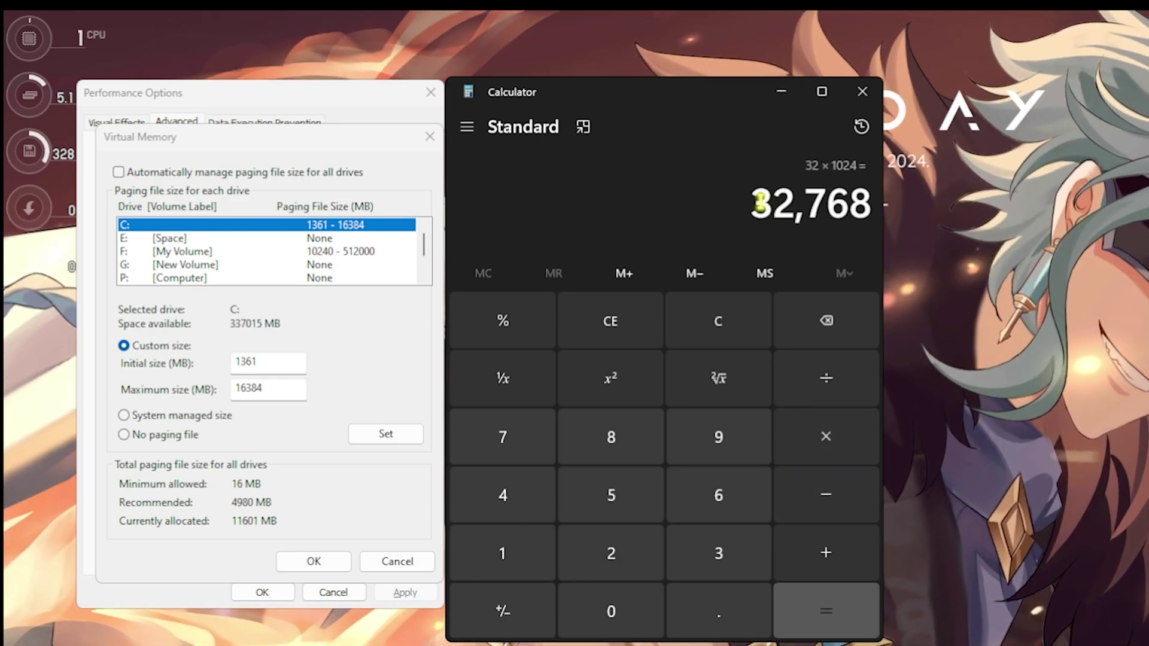
pyautogui.moveTo(760, 204); pyautogui.dragTo(826, 212)
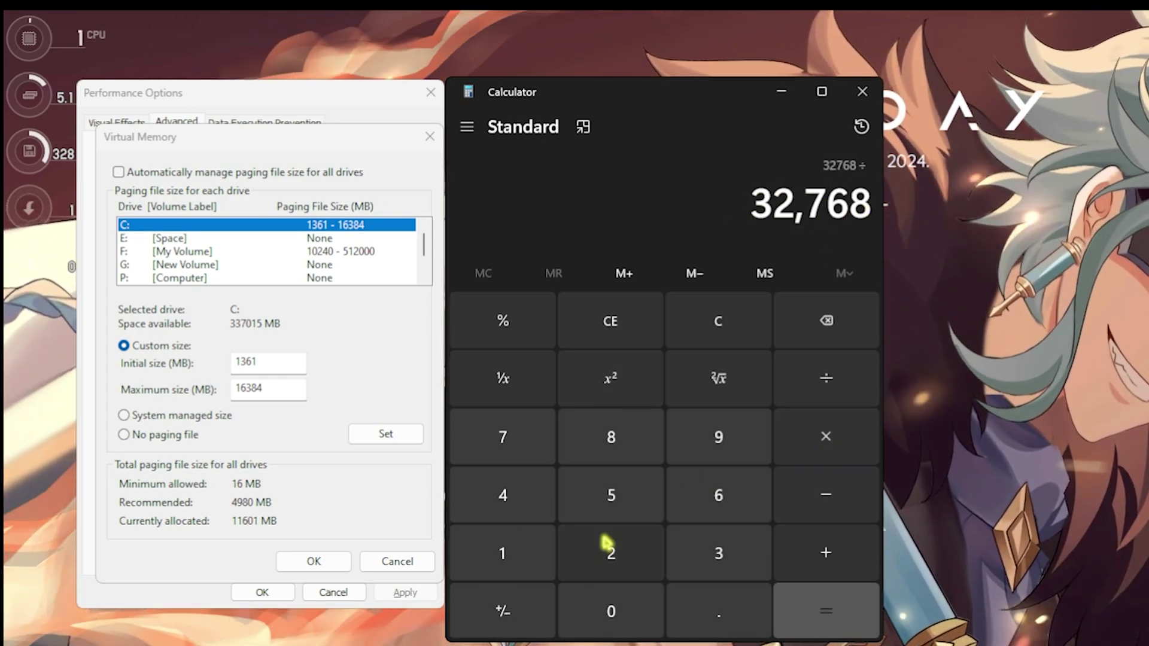
pyautogui.click(614, 539)
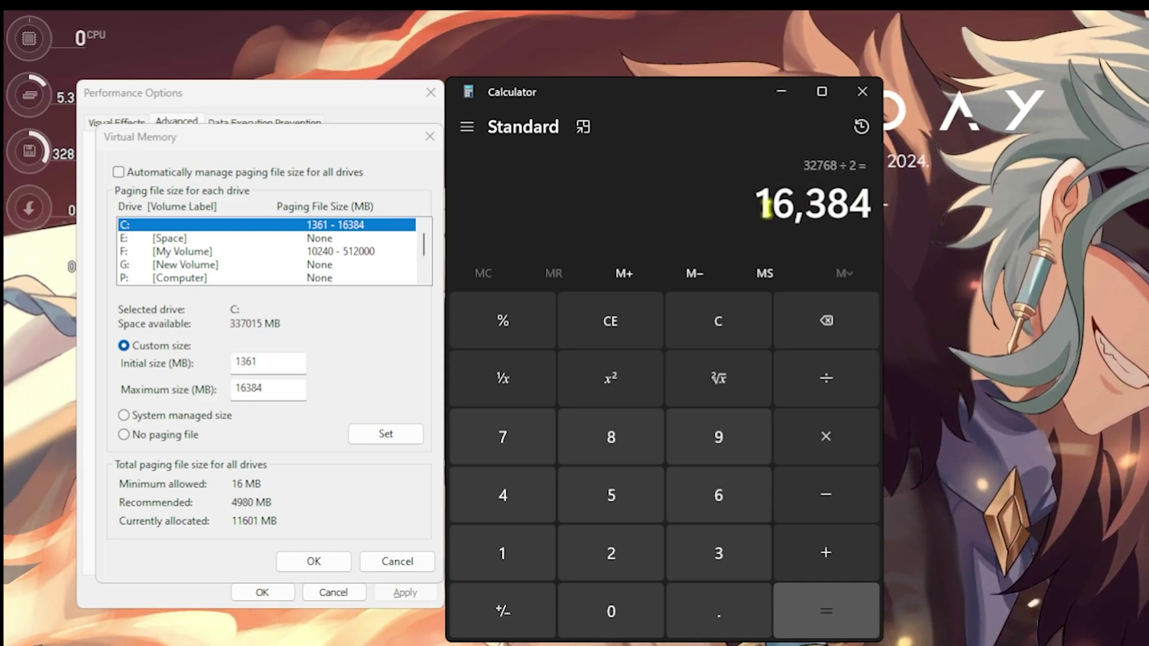
# Close Calculator and set drive C:'s custom paging file to 1361 MB initial and 16384 MB maximum
pyautogui.click(862, 90)
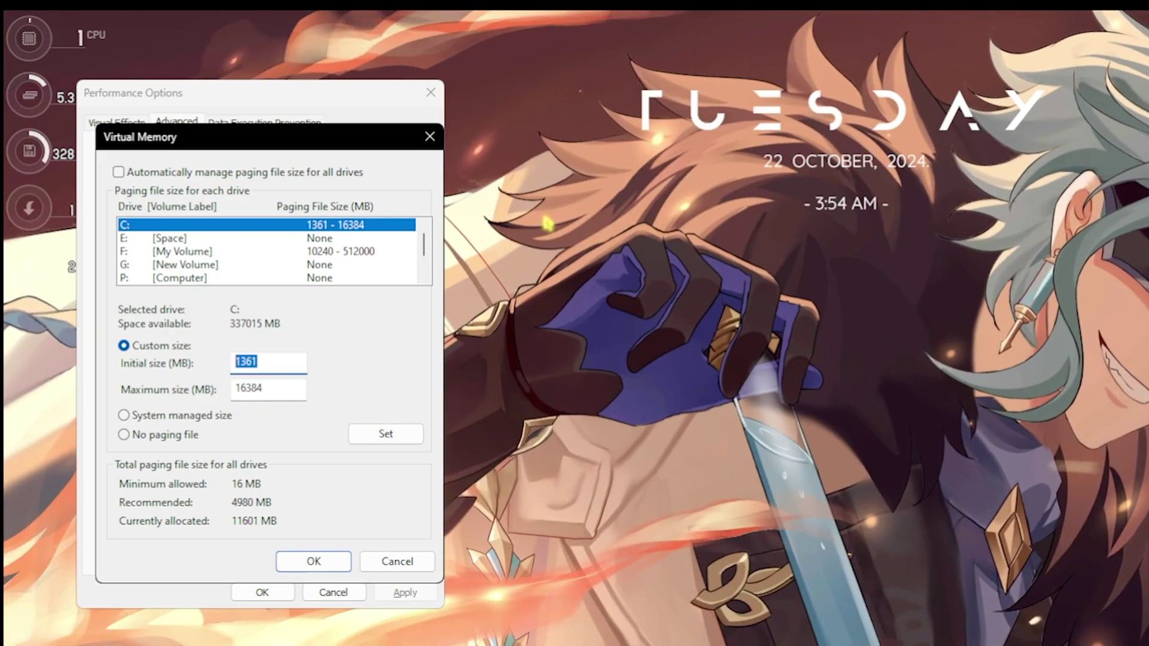
pyautogui.click(385, 433)
pyautogui.click(313, 561)
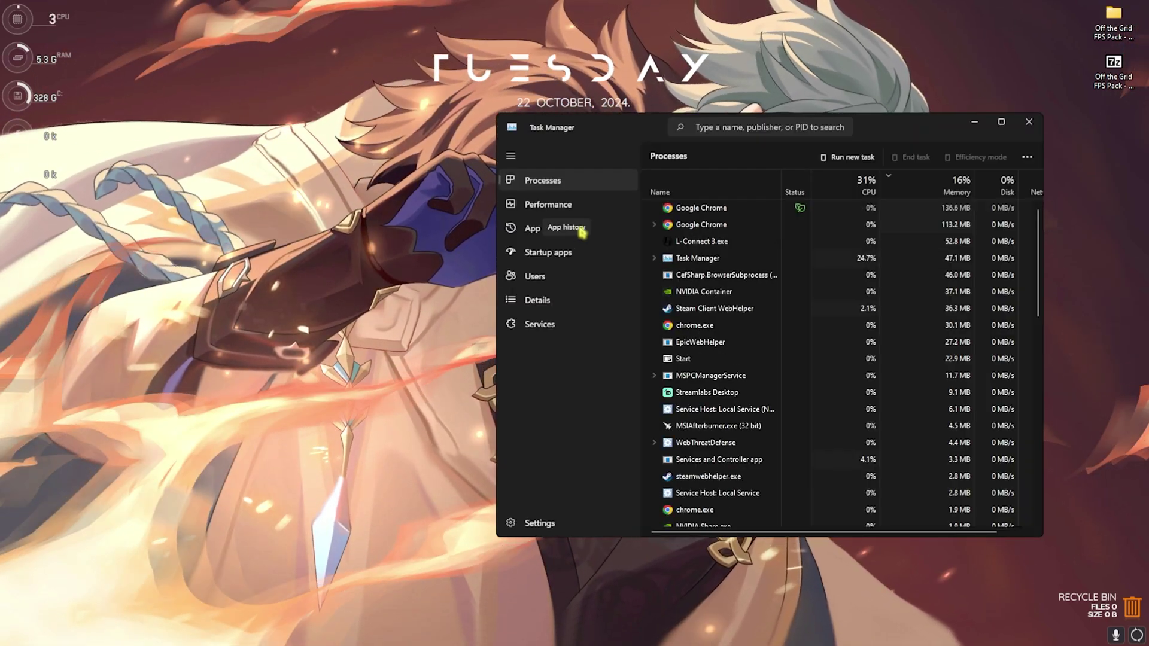
# Review the startup apps and their status in a maximized Task Manager
pyautogui.click(590, 253)
pyautogui.click(1001, 122)
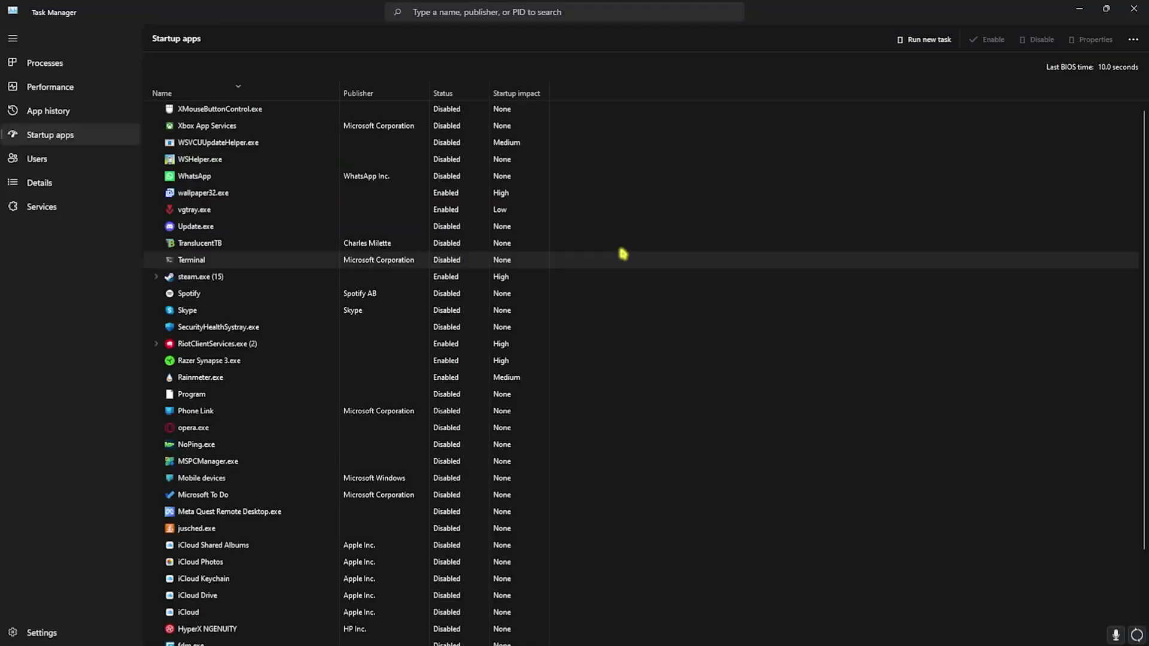
pyautogui.scroll(-3, 292, 257)
pyautogui.scroll(3, 292, 258)
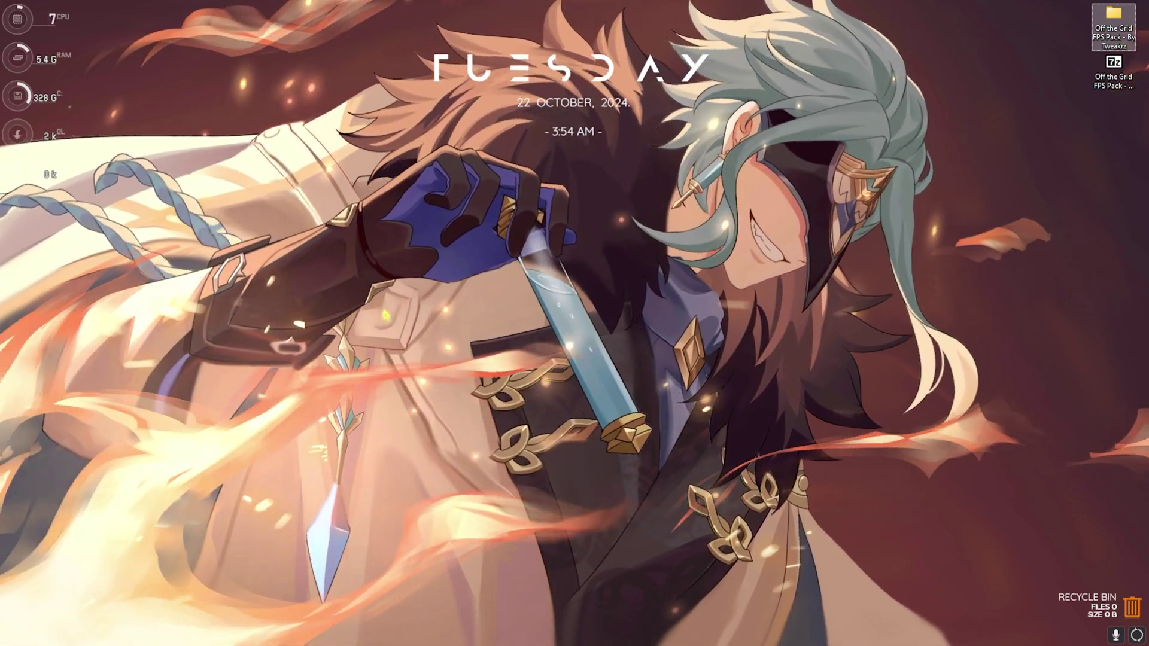
# Open the Local Group Policy Editor and go to App Privacy under Computer Configuration, Administrative Templates, Windows Components
pyautogui.press('super')
pyautogui.write('local g')
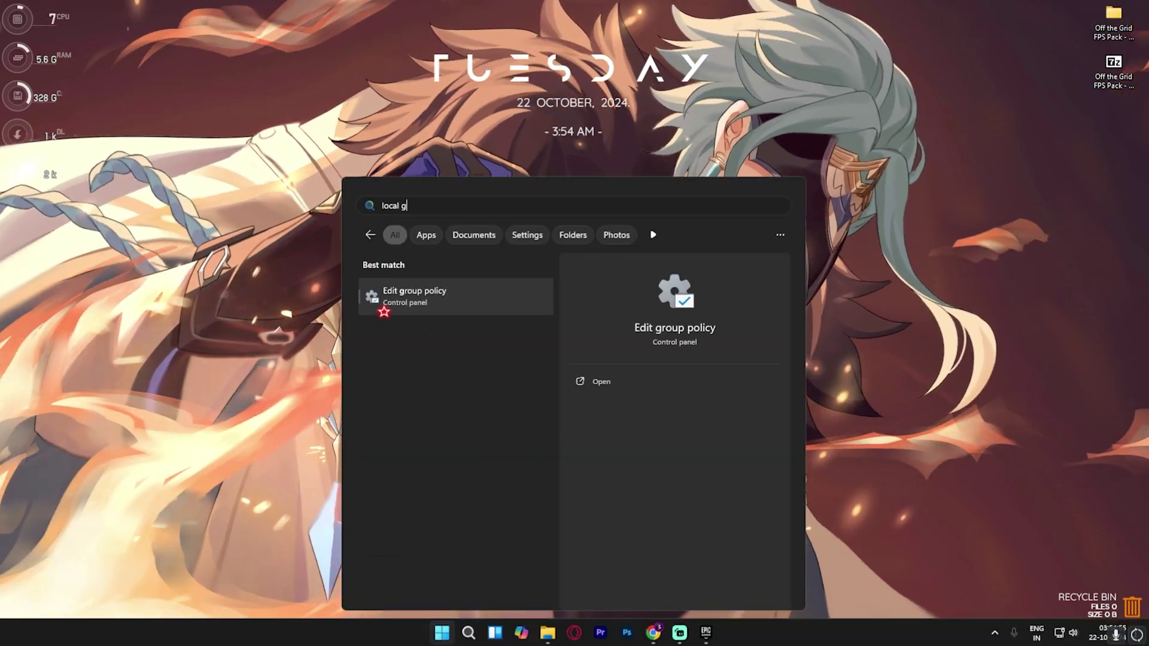
pyautogui.click(386, 312)
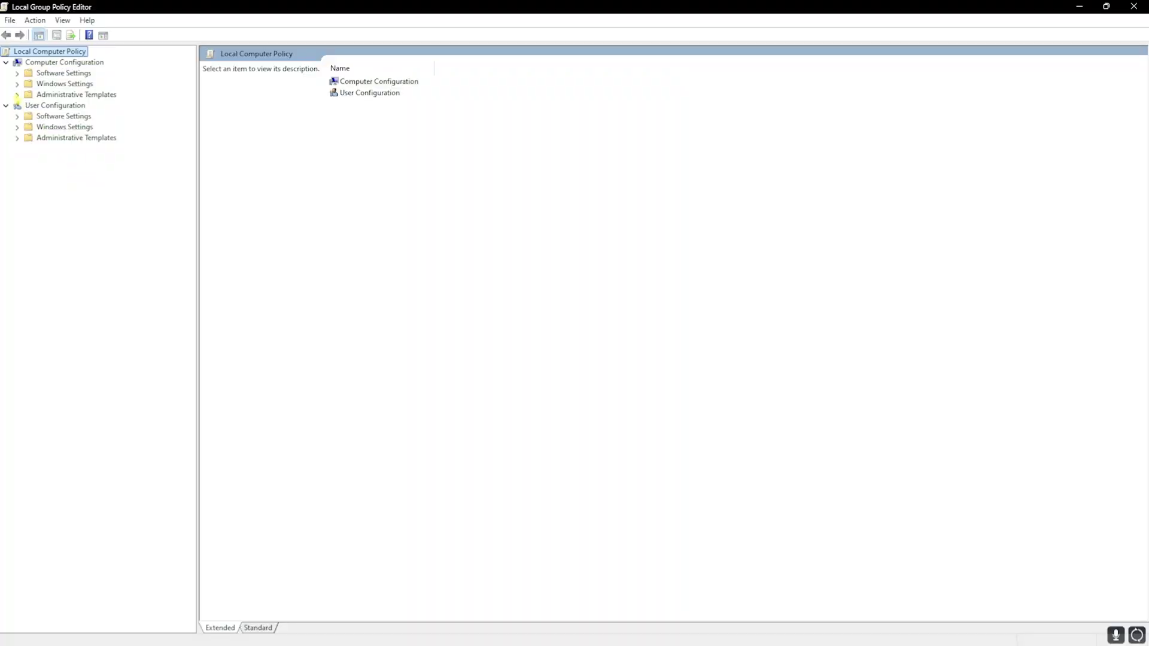
pyautogui.click(18, 95)
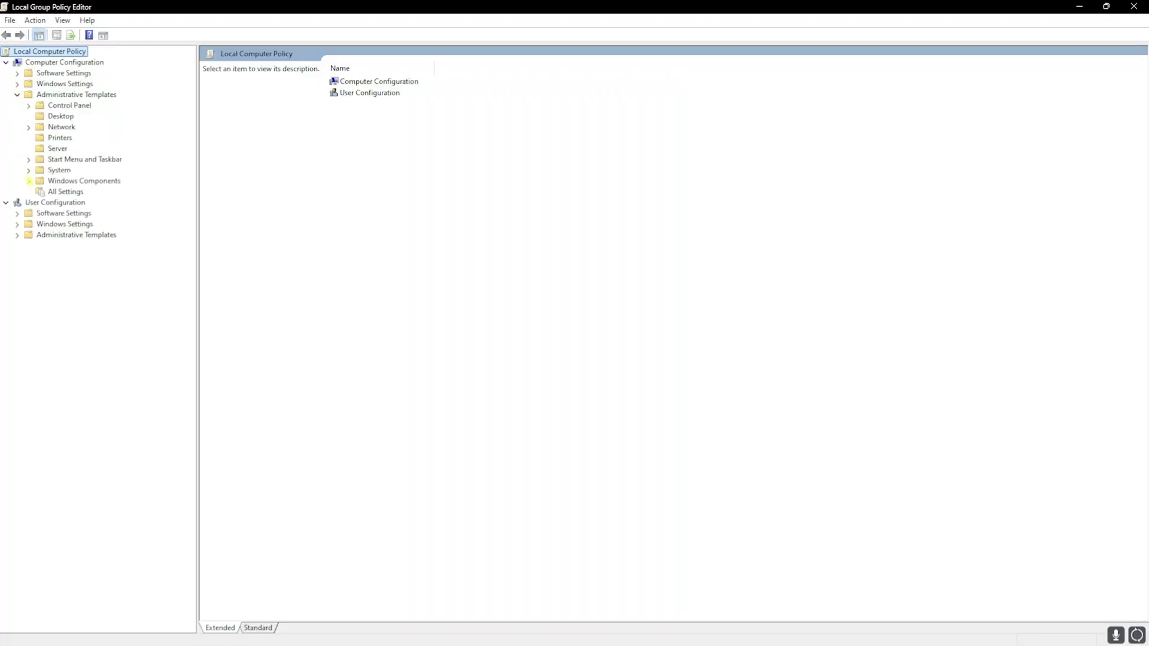
pyautogui.click(29, 181)
pyautogui.click(81, 94)
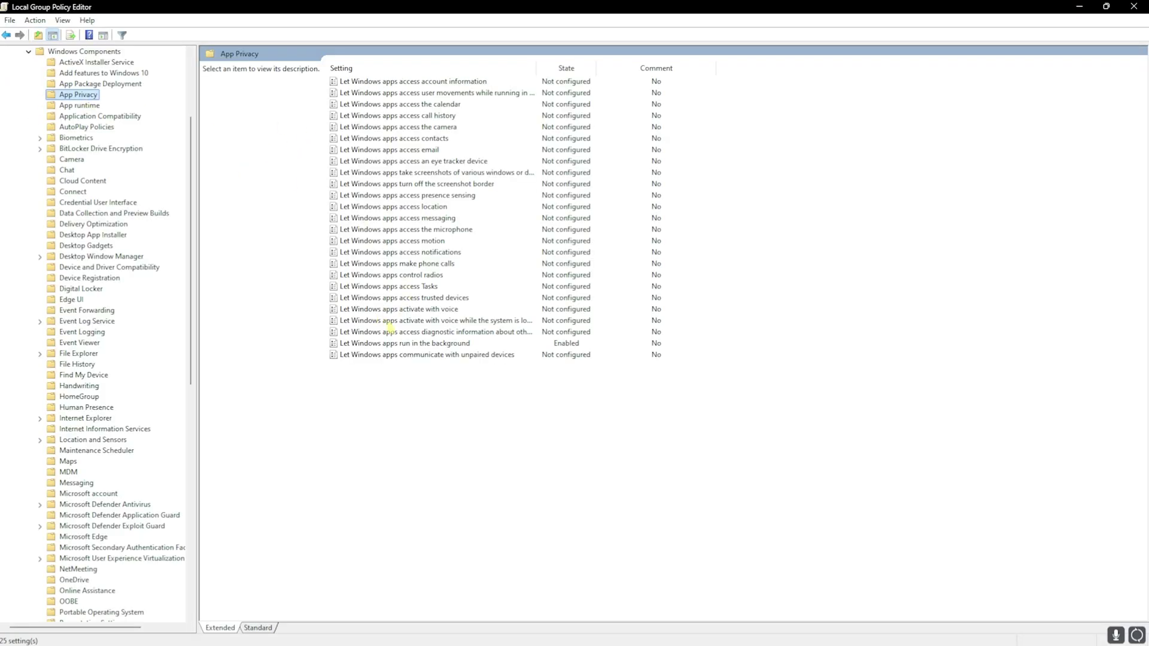
# Set the "Let Windows apps run in the background" policy to Enabled with Force Deny as the default for all apps
pyautogui.doubleClick(388, 345)
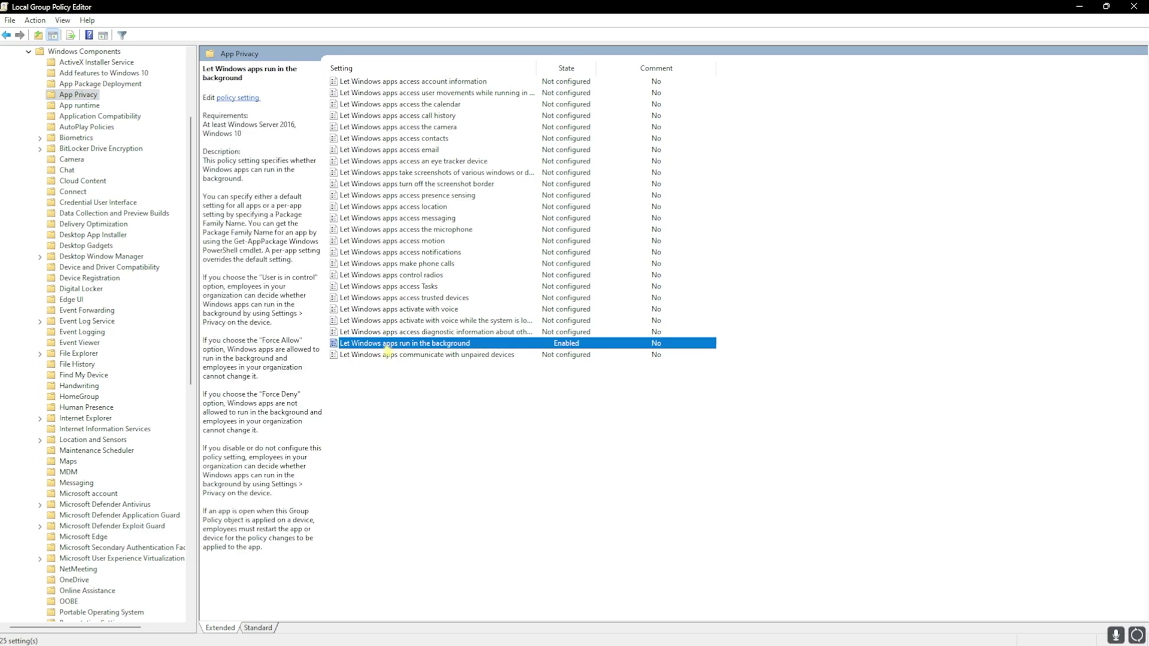
pyautogui.click(177, 235)
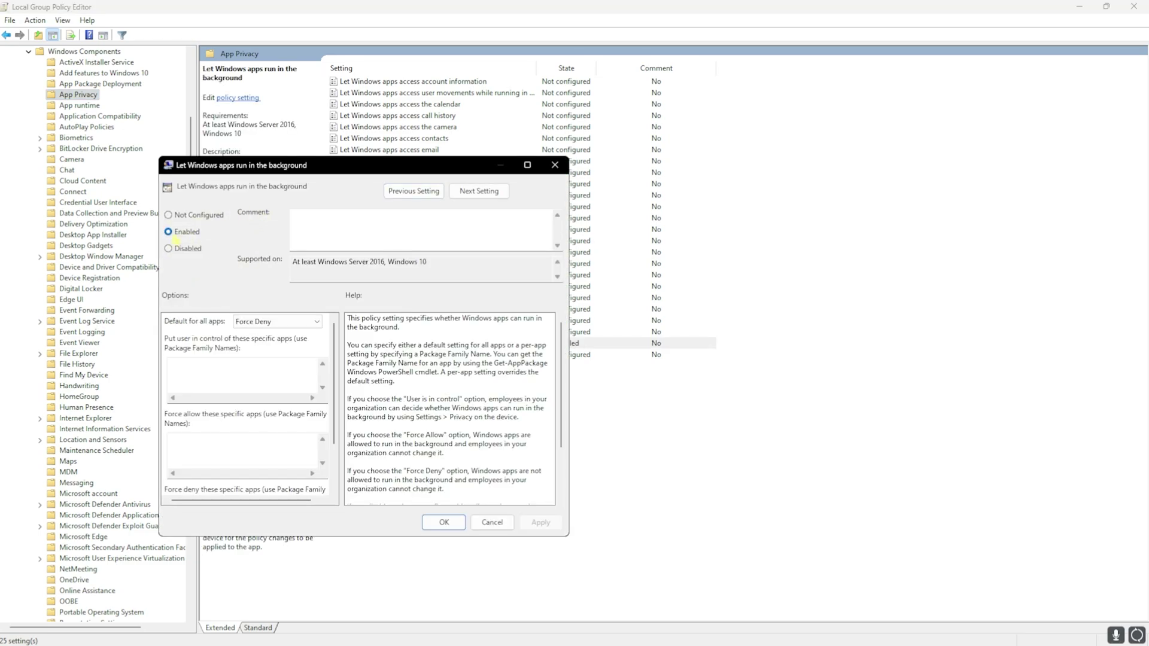
pyautogui.click(254, 323)
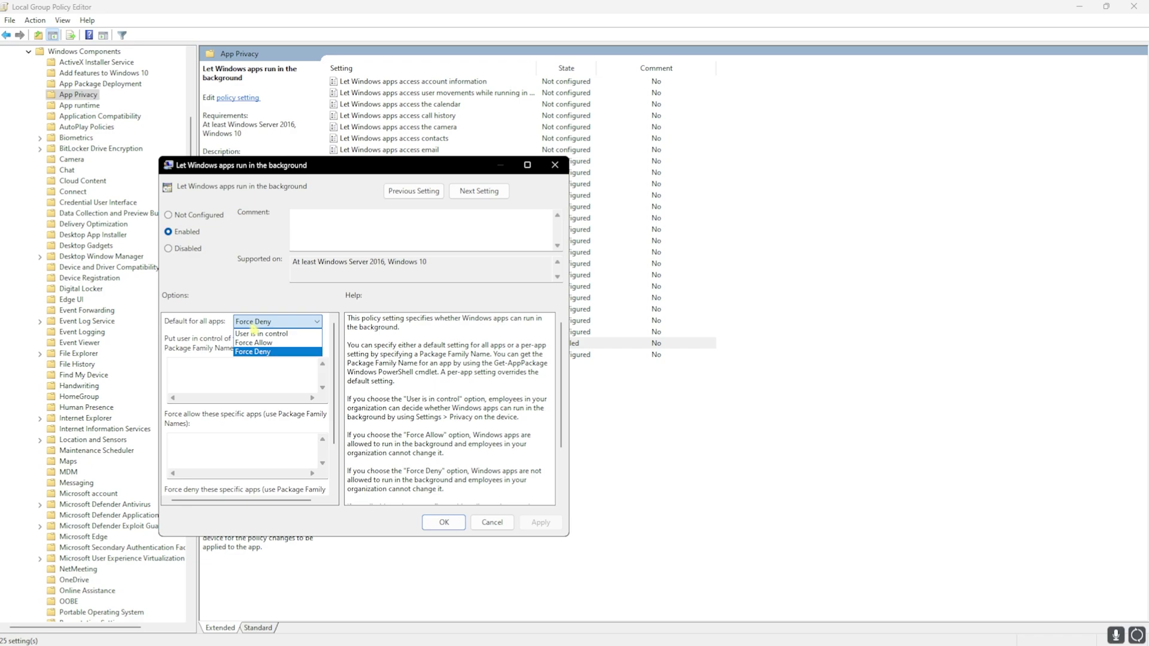
pyautogui.click(249, 352)
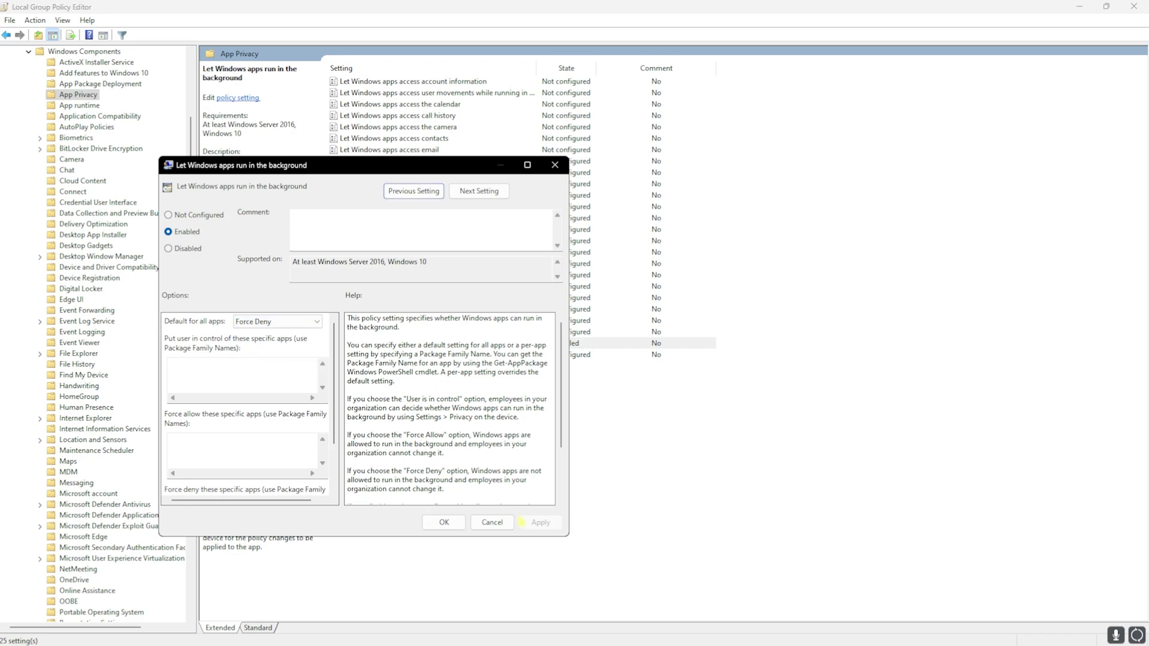
pyautogui.click(444, 522)
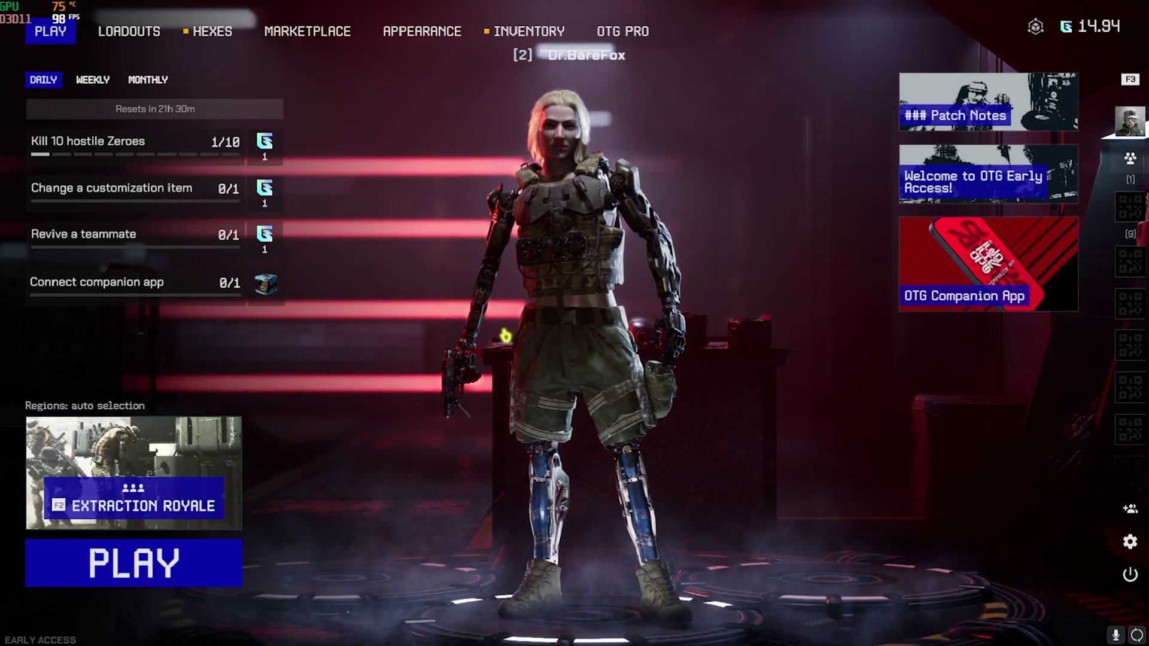
# In Off The Grid, open the video settings and set the frame rate limit to 144
pyautogui.press('Escape')
pyautogui.click(473, 315)
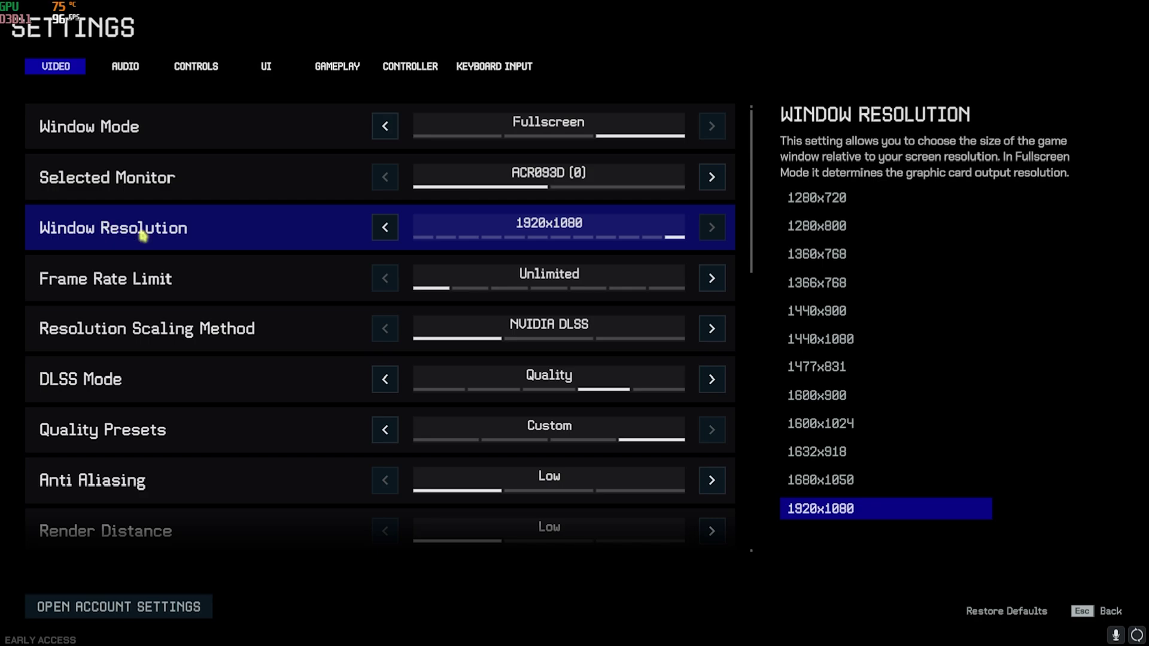
pyautogui.click(712, 278)
pyautogui.click(712, 278)
pyautogui.click(712, 277)
pyautogui.click(712, 278)
pyautogui.click(712, 278)
pyautogui.click(711, 278)
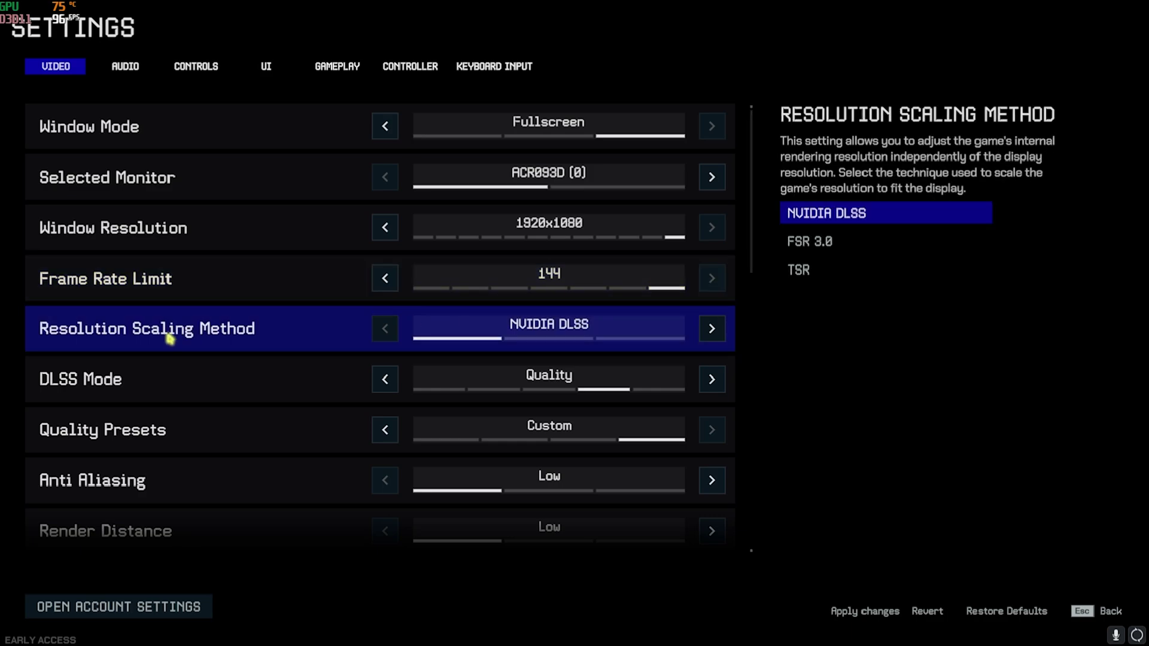
# Try FSR 3.0 resolution scaling in Balanced and Quality modes, and return to NVIDIA DLSS in Quality mode
pyautogui.click(712, 328)
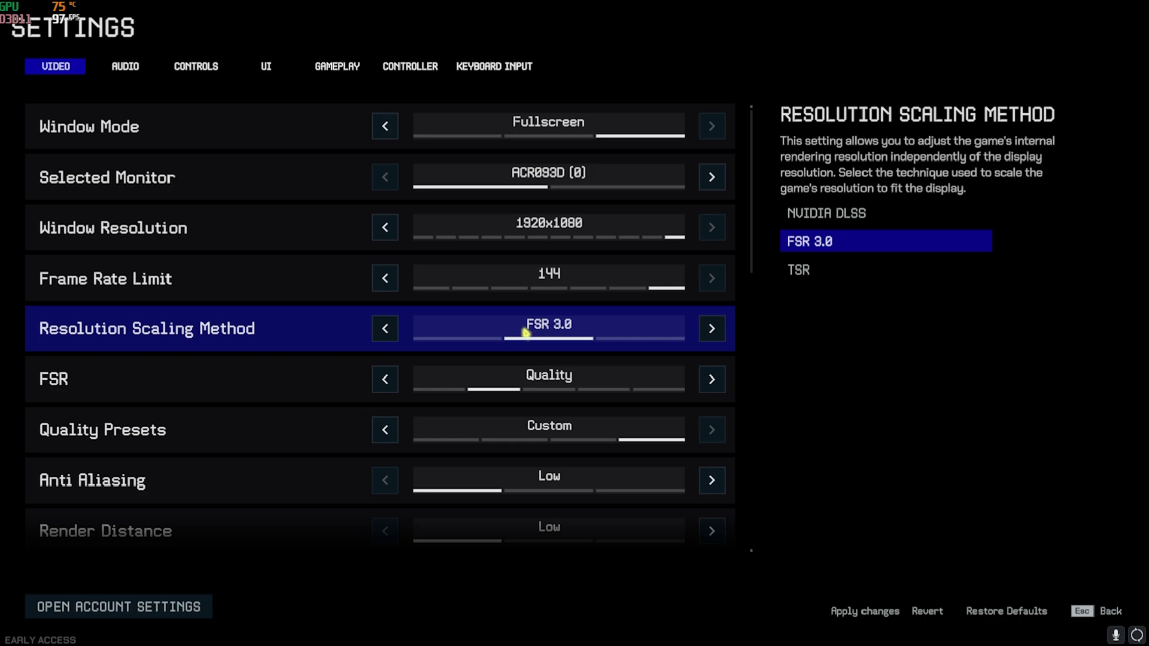
pyautogui.click(712, 379)
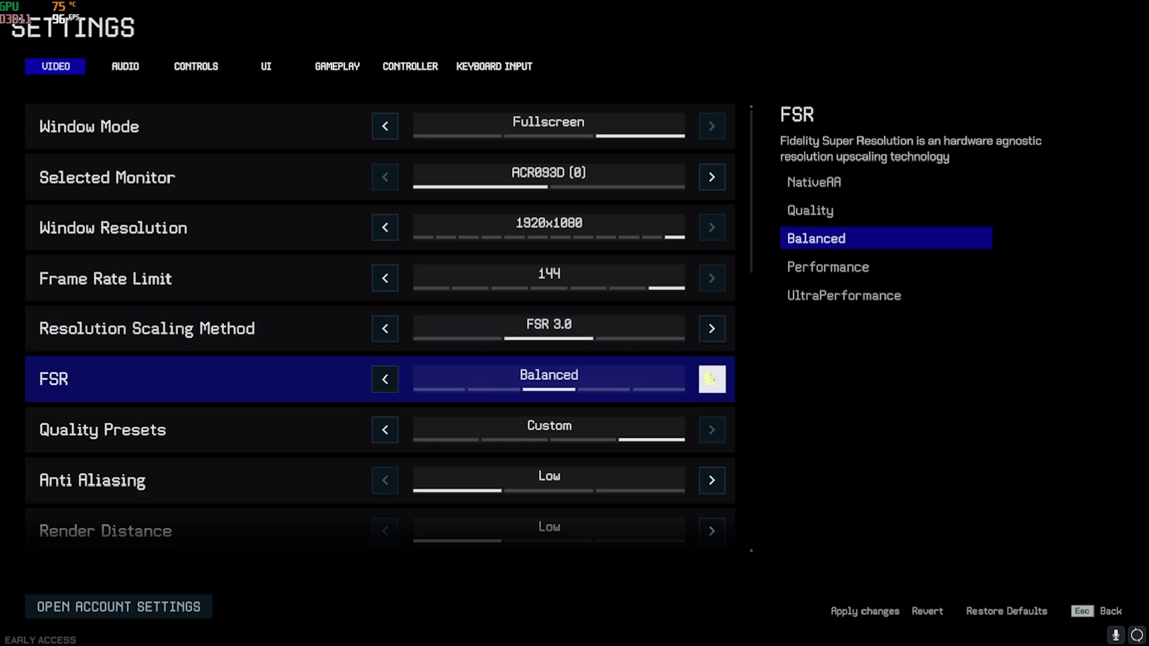
pyautogui.click(384, 379)
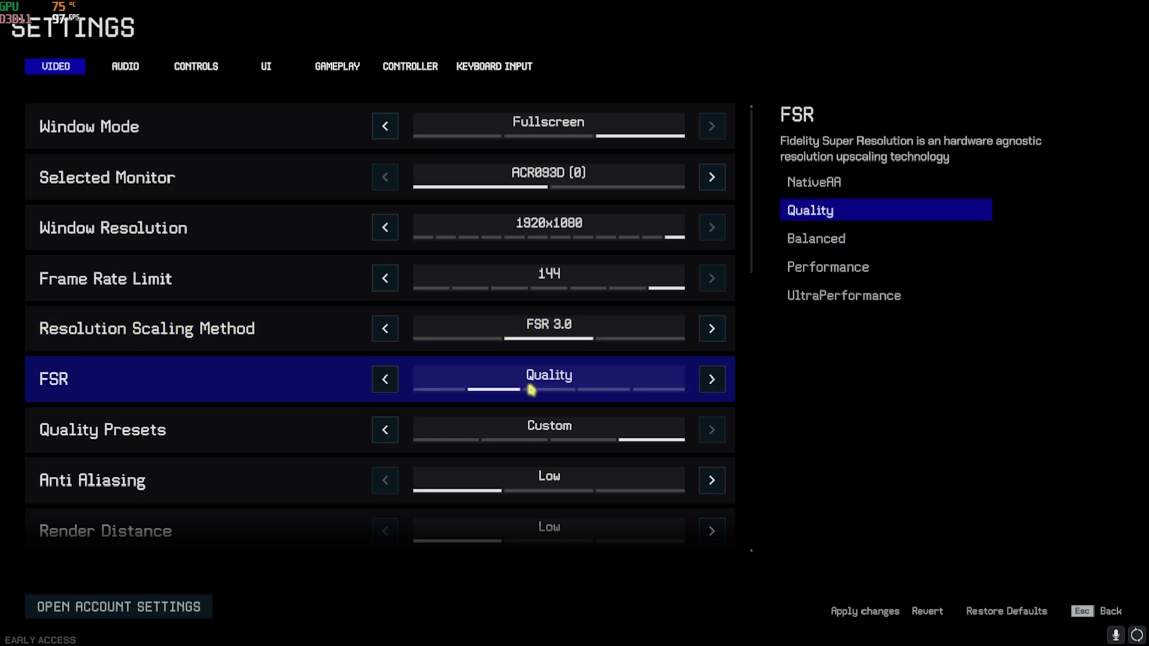
pyautogui.click(457, 333)
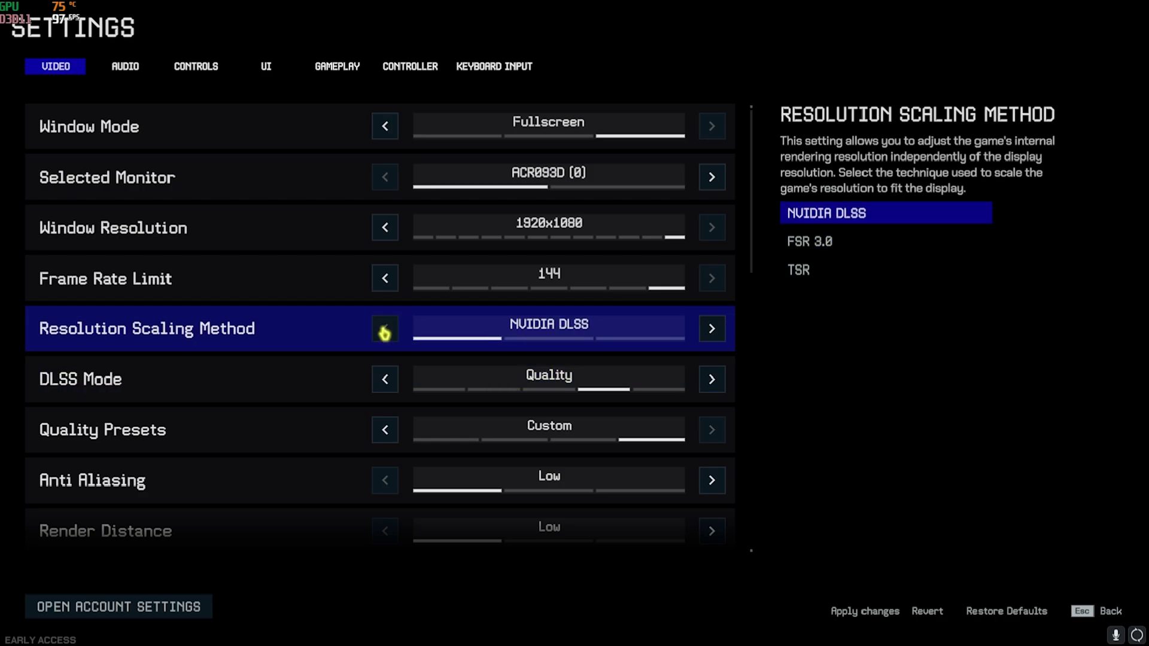
pyautogui.click(385, 379)
pyautogui.click(712, 379)
# Review the remaining video settings, from Anti Aliasing and Render Distance through Motion Blur and HDR Output
pyautogui.scroll(-3, 392, 281)
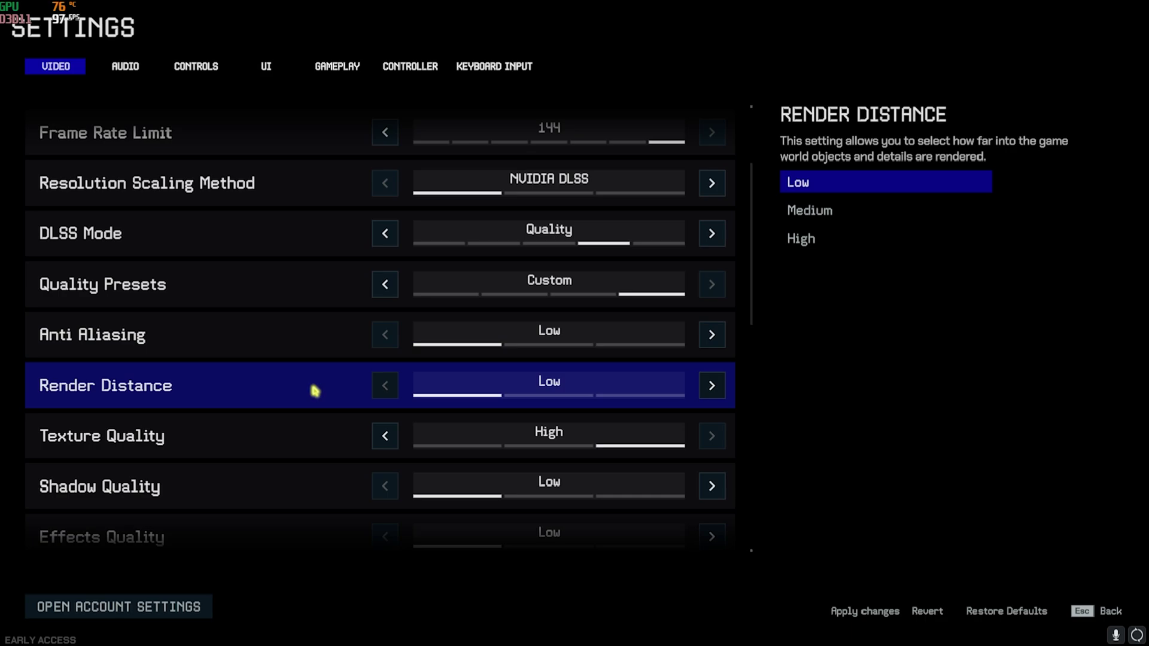
pyautogui.scroll(-3, 315, 390)
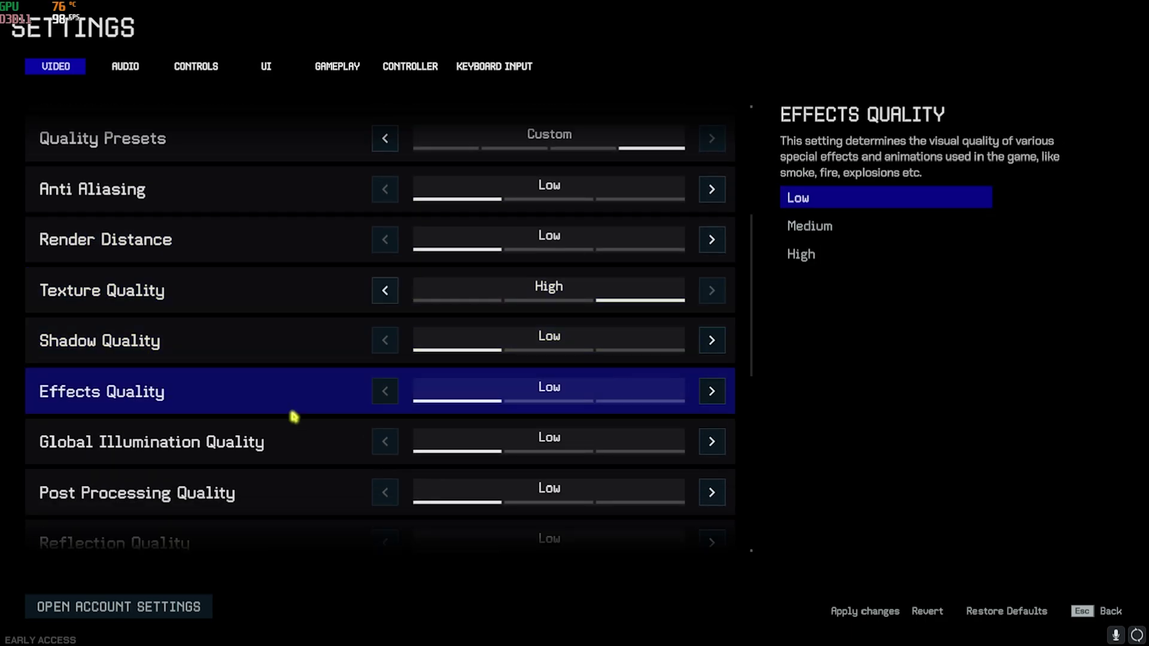
pyautogui.scroll(-2, 422, 405)
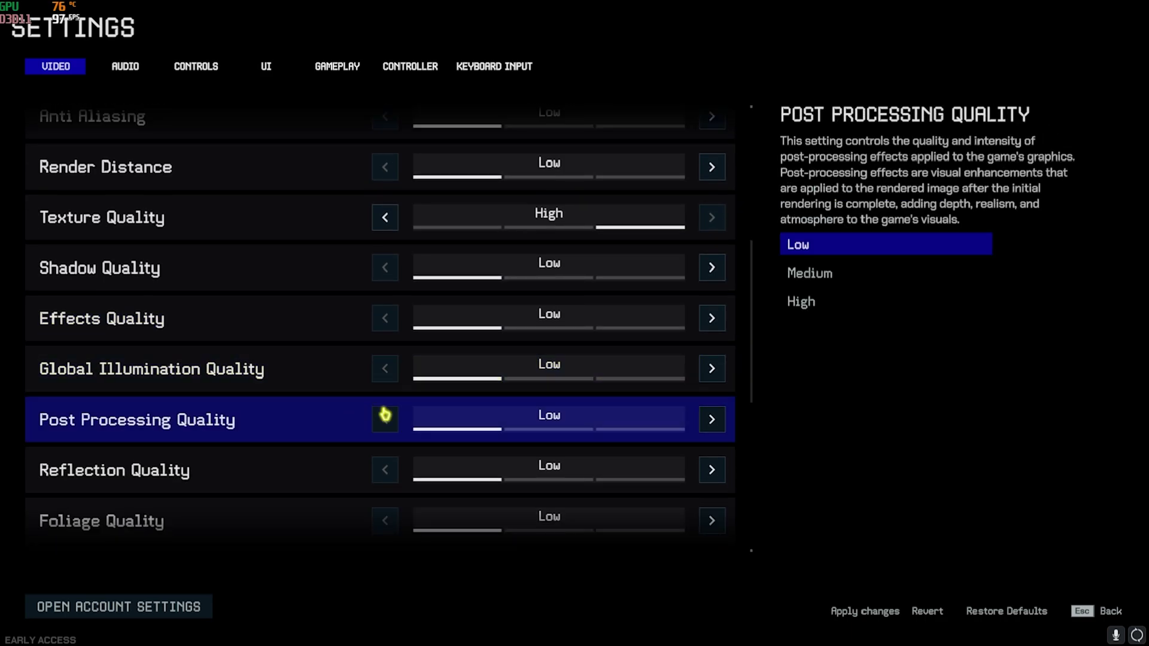
pyautogui.scroll(-3, 375, 384)
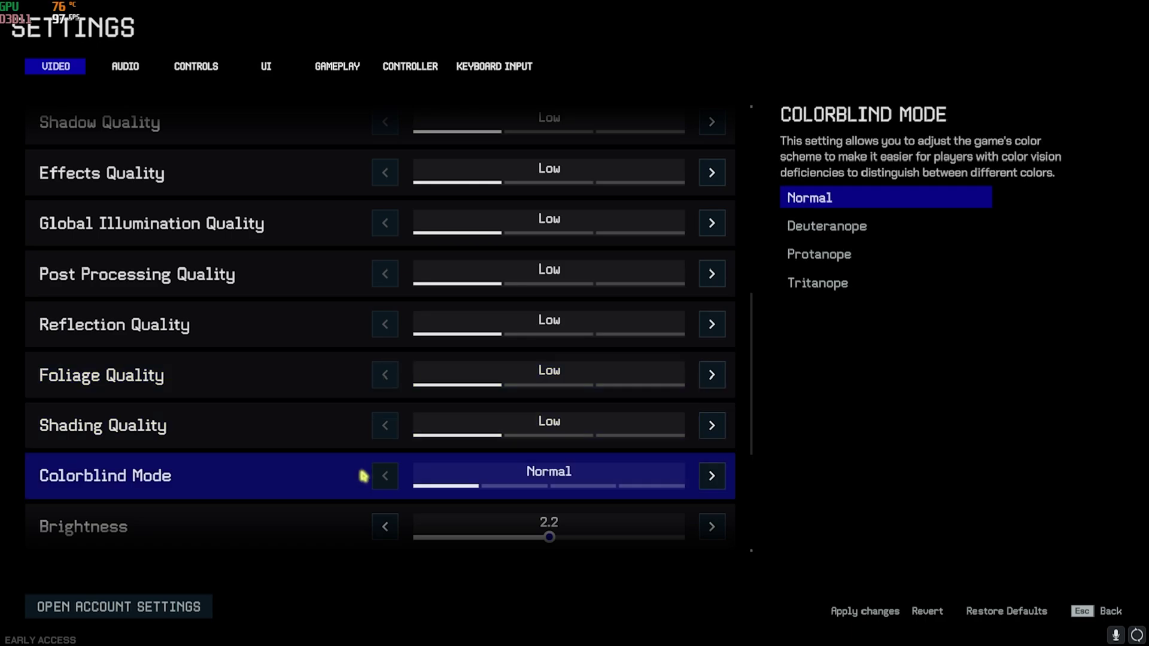
pyautogui.scroll(-5, 380, 443)
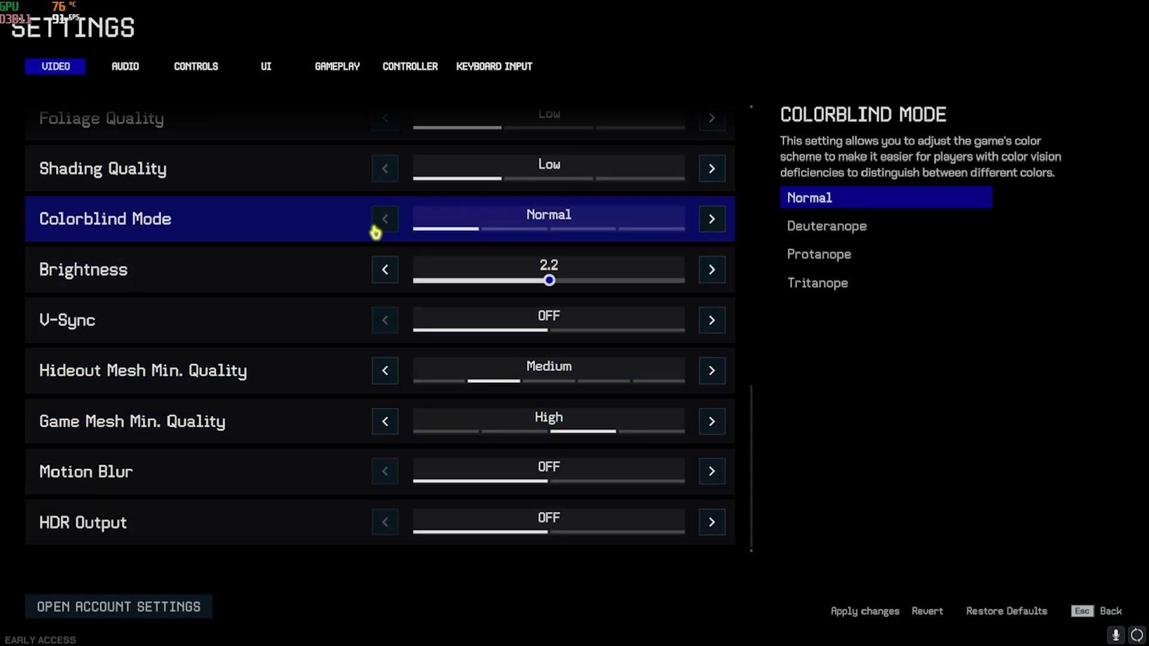